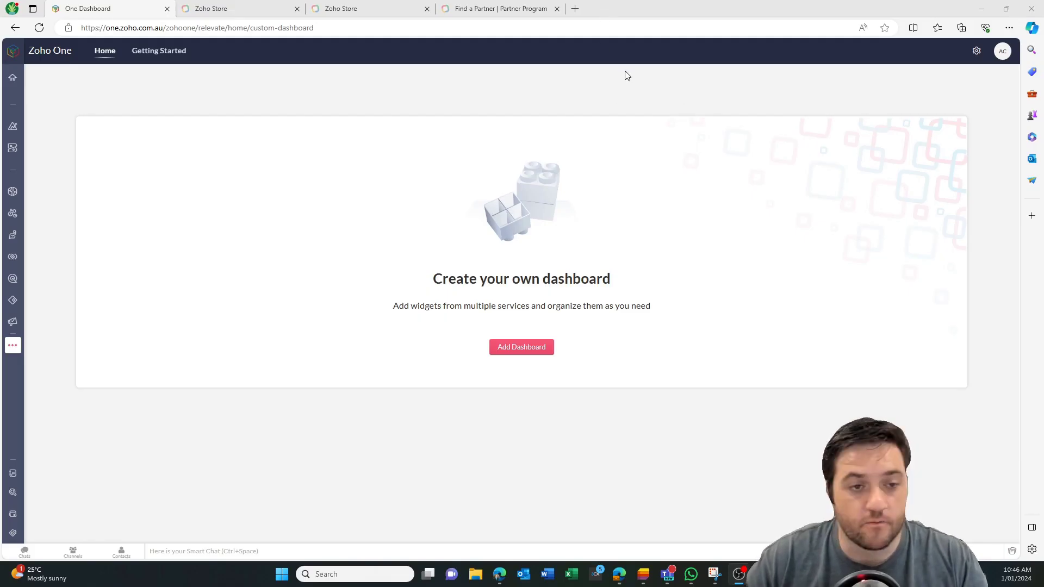
- Add the Commerce app from the unassigned Sales apps in Zoho One
mouse_move(18, 351)
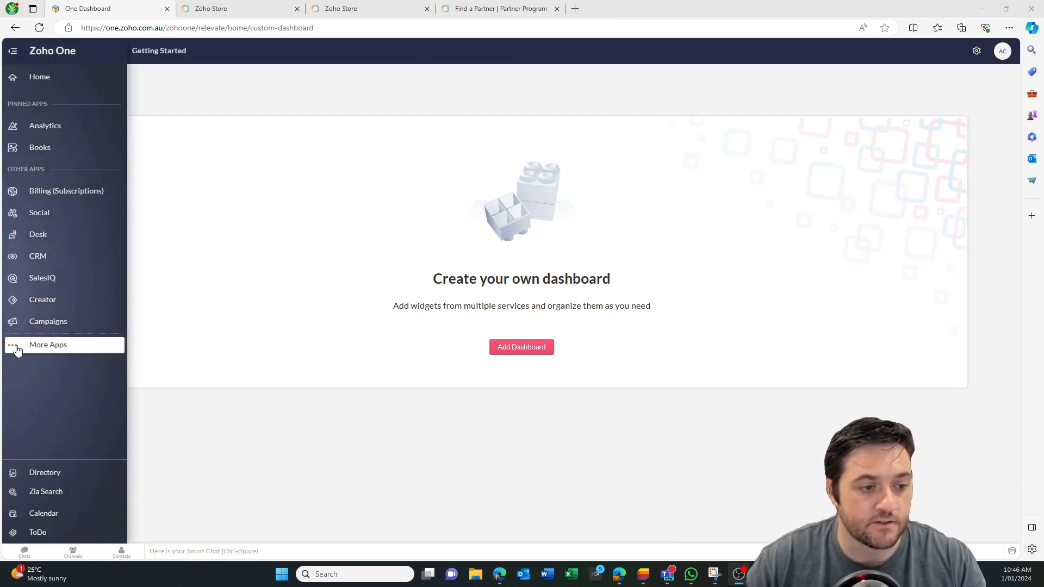
left_click(18, 351)
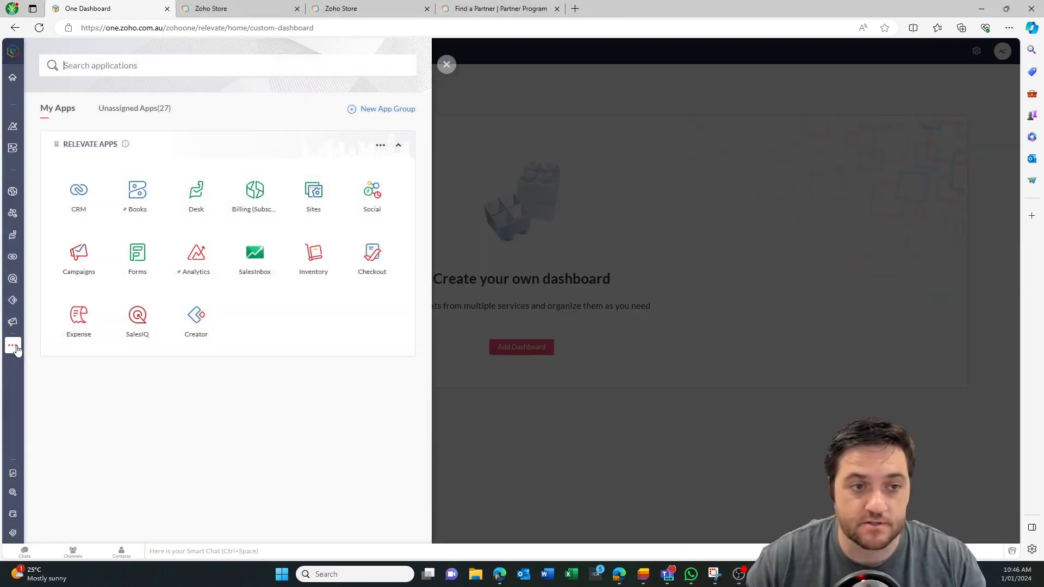
left_click(119, 113)
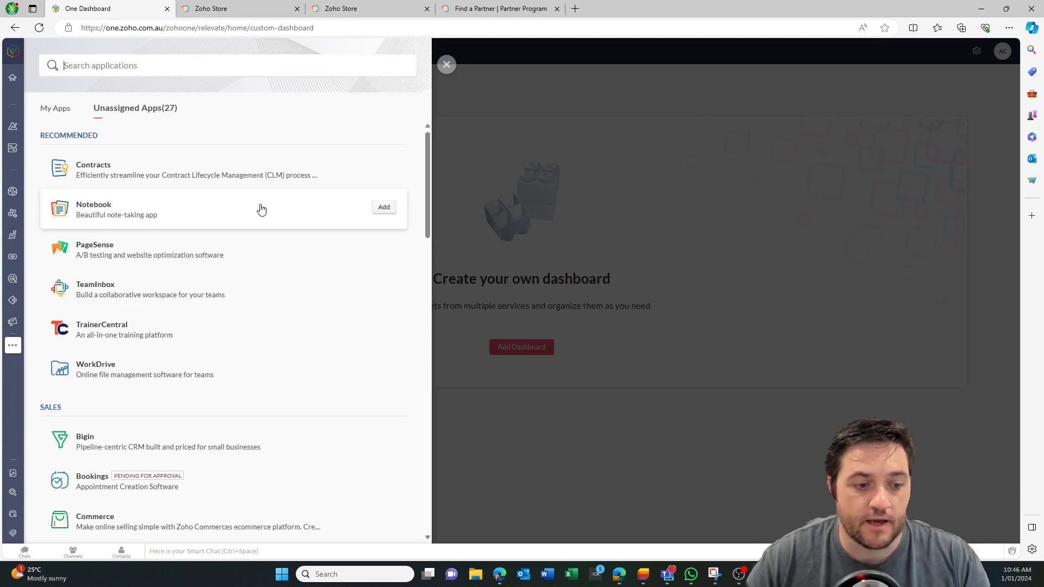
scroll(256, 211, "down", 3)
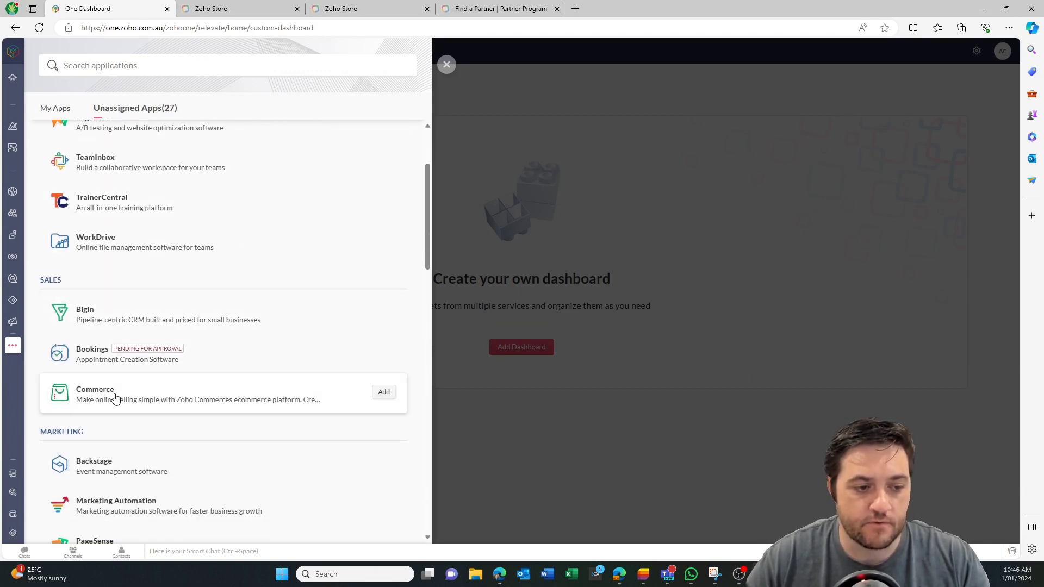
left_click(385, 393)
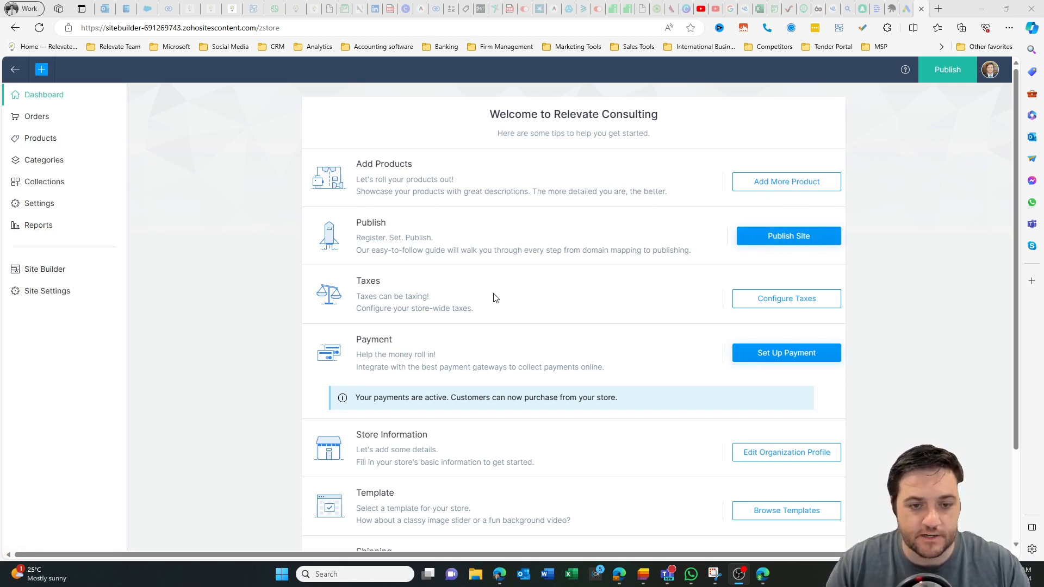
- Review the store setup tasks on the Zoho Commerce dashboard and open the template gallery
scroll(495, 297, "down", 2)
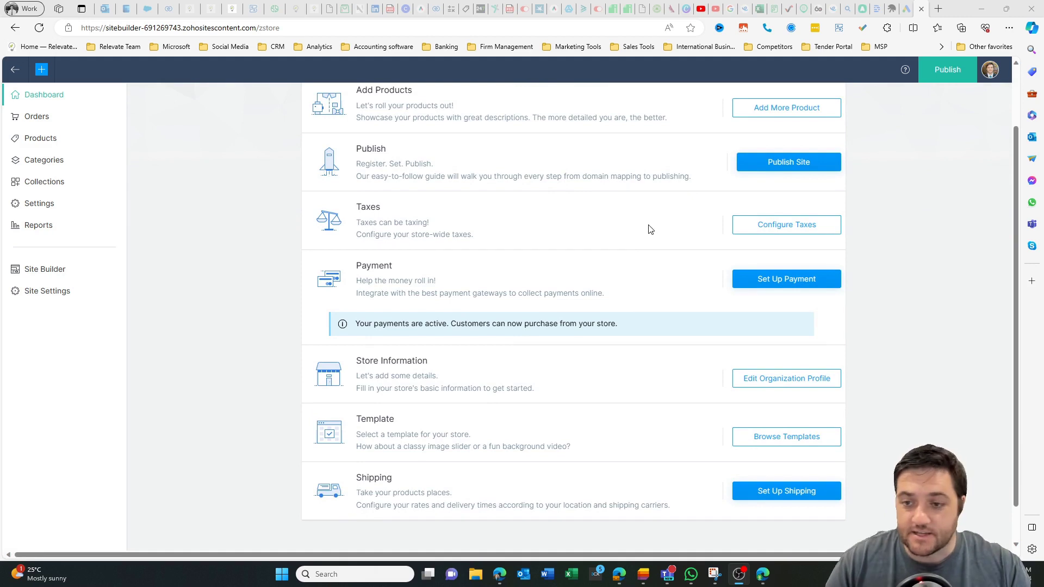
scroll(634, 252, "down", 1)
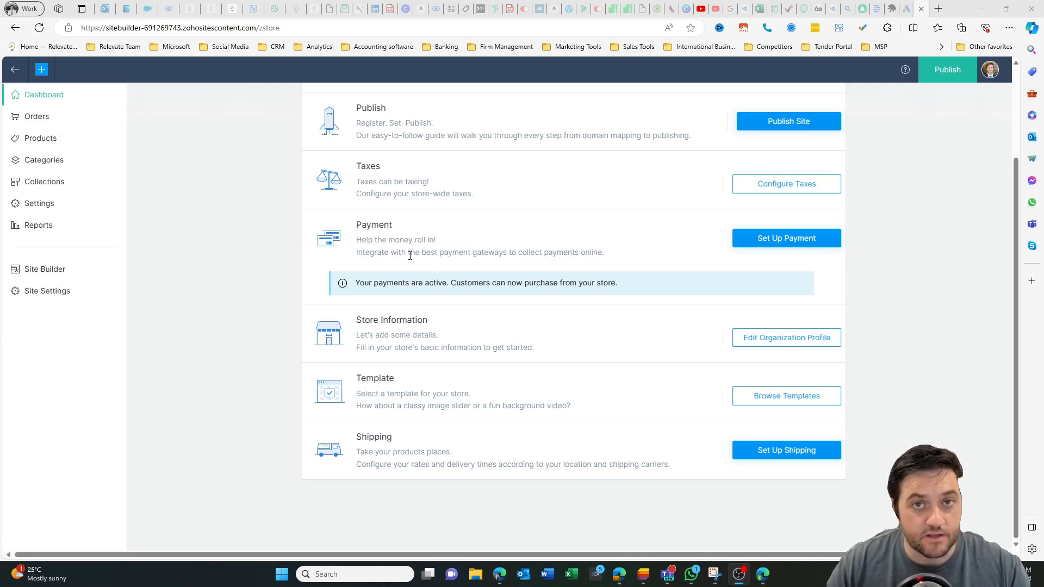
left_click(775, 400)
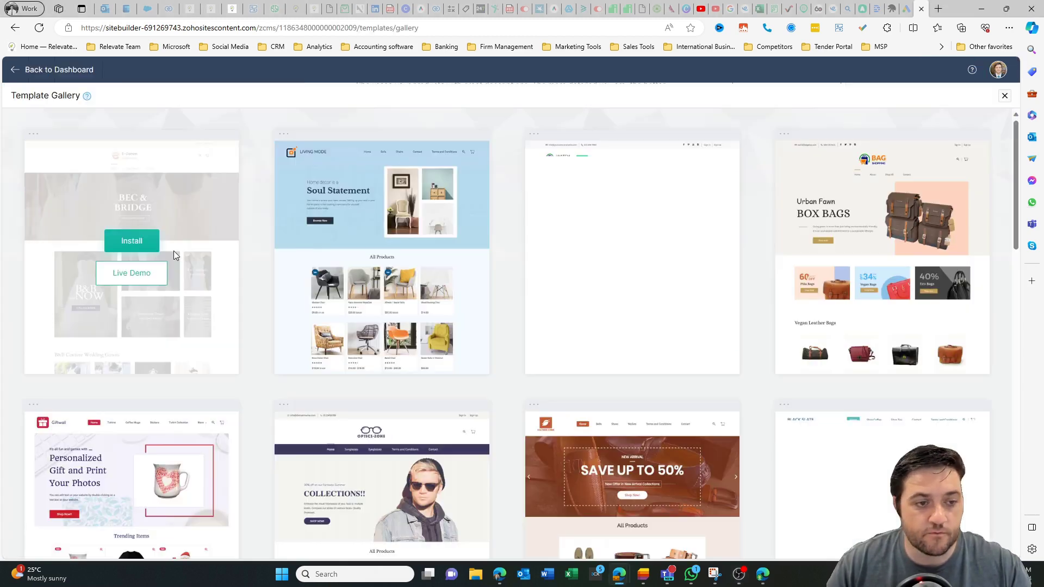
- Browse the store templates in the gallery and compare their designs and the industries they suit
scroll(493, 134, "down", 5)
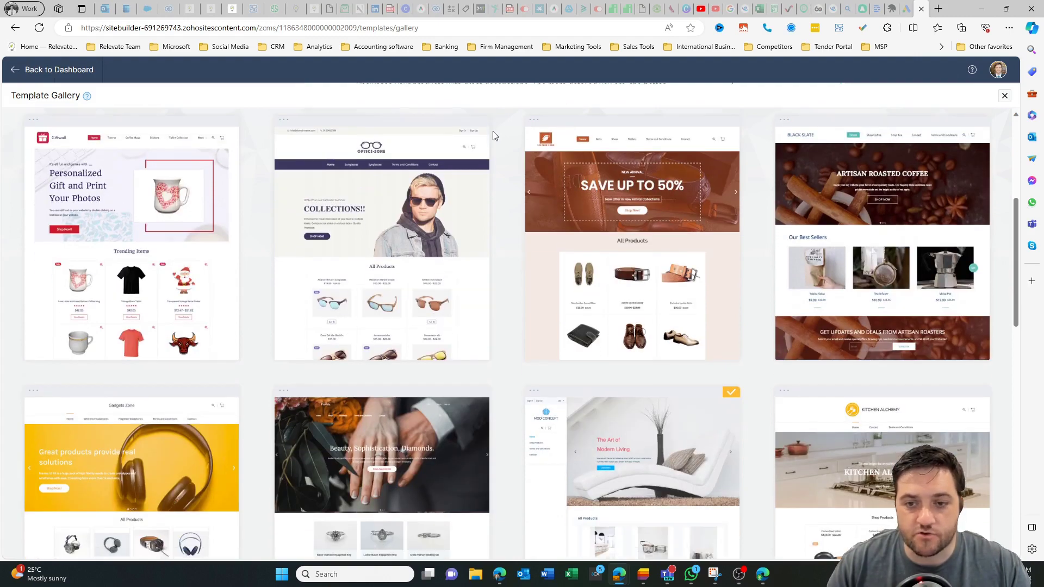
scroll(493, 134, "down", 4)
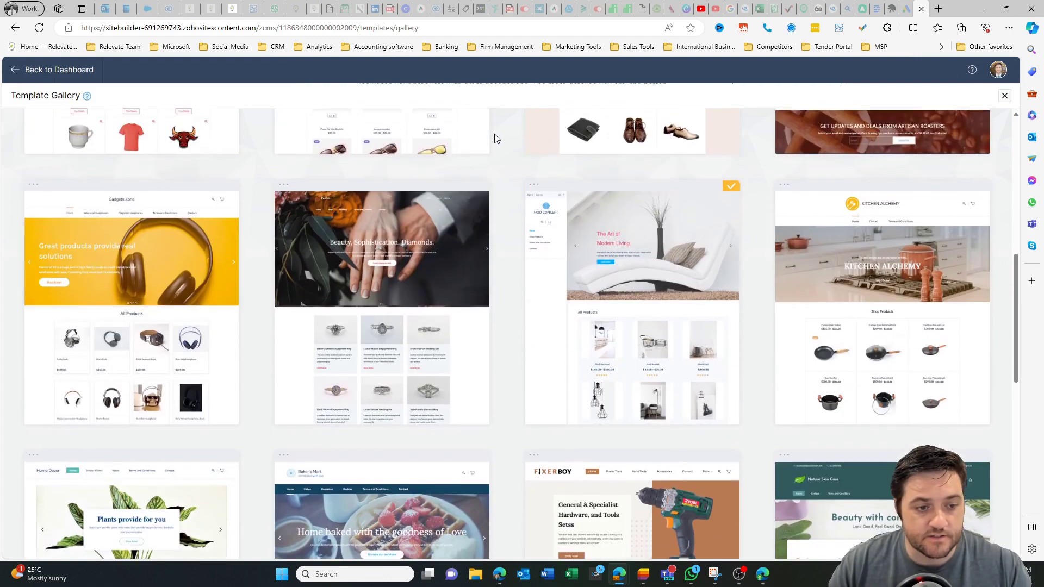
scroll(495, 139, "down", 4)
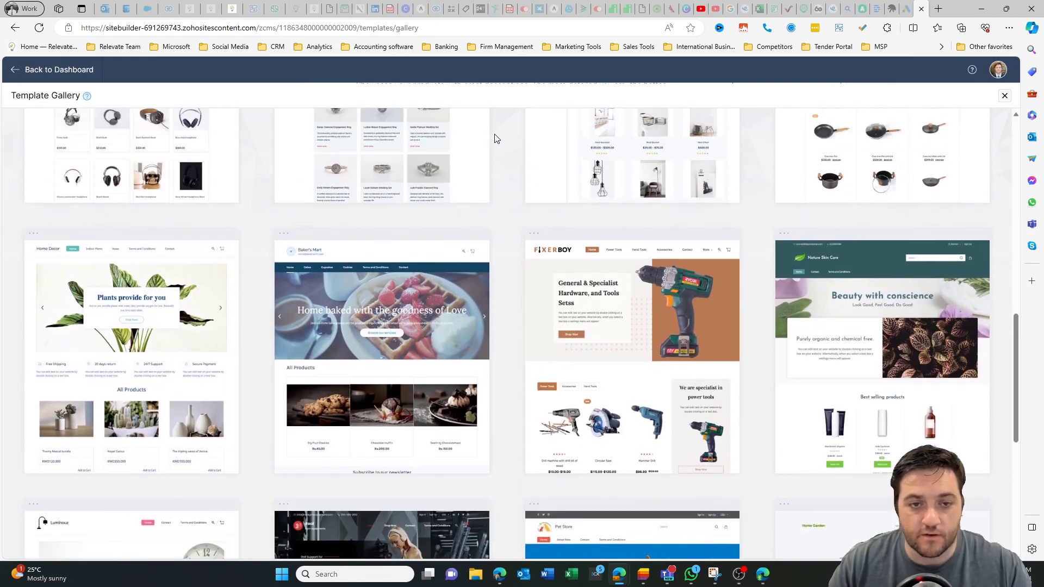
scroll(495, 139, "up", 3)
mouse_move(366, 268)
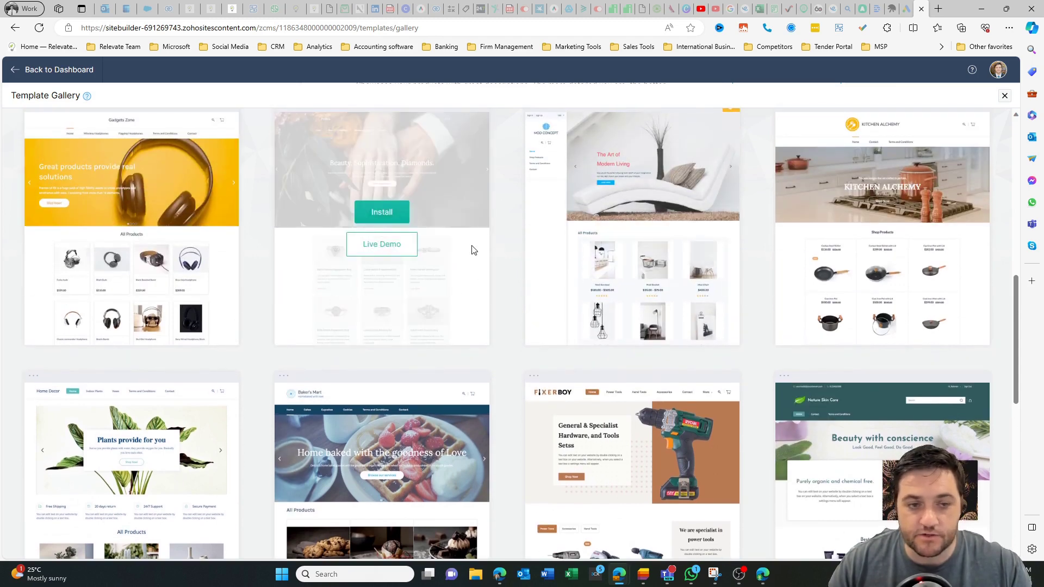
scroll(501, 221, "down", 3)
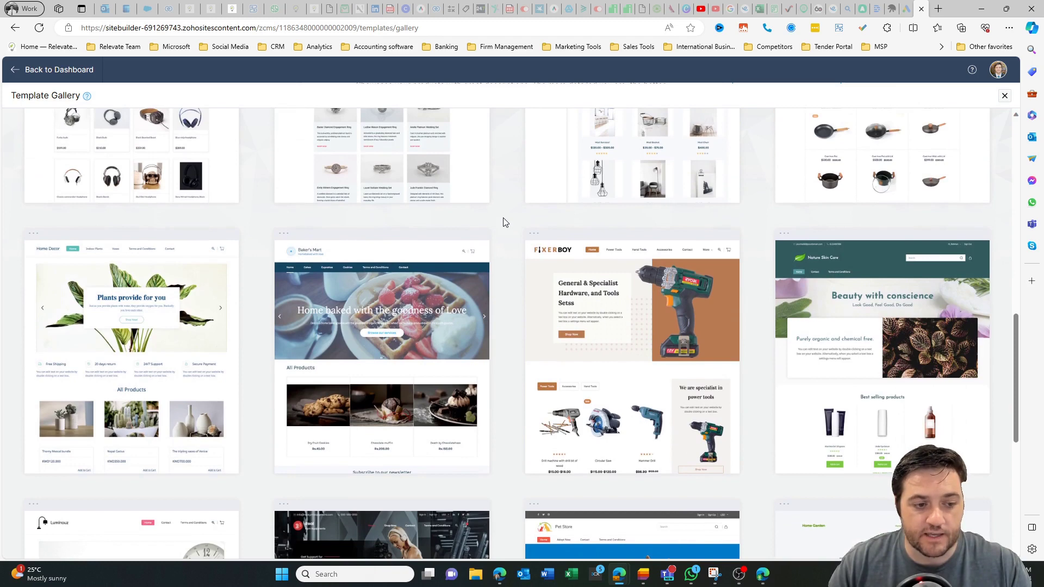
mouse_move(575, 414)
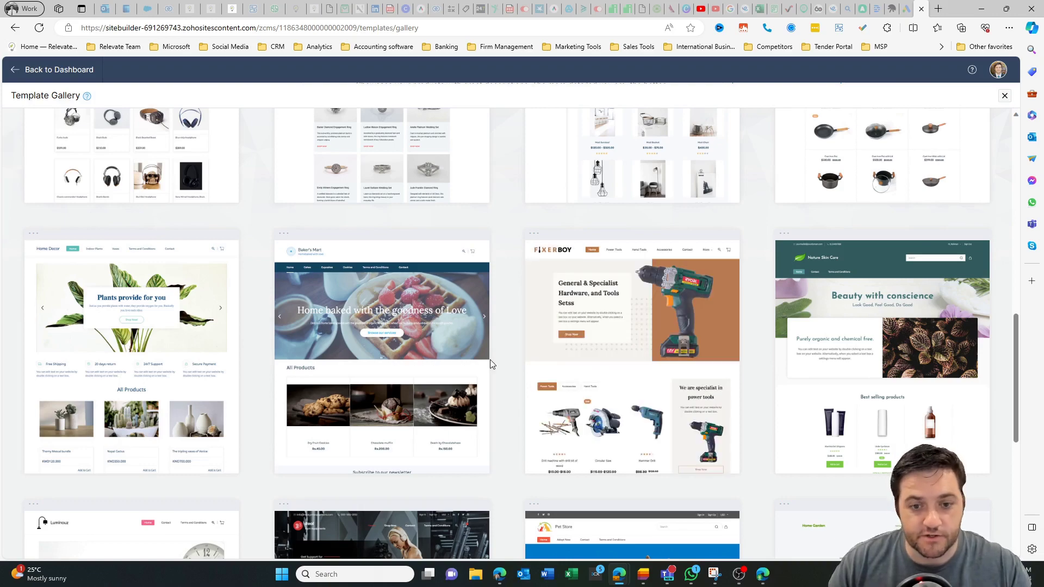
scroll(491, 360, "down", 6)
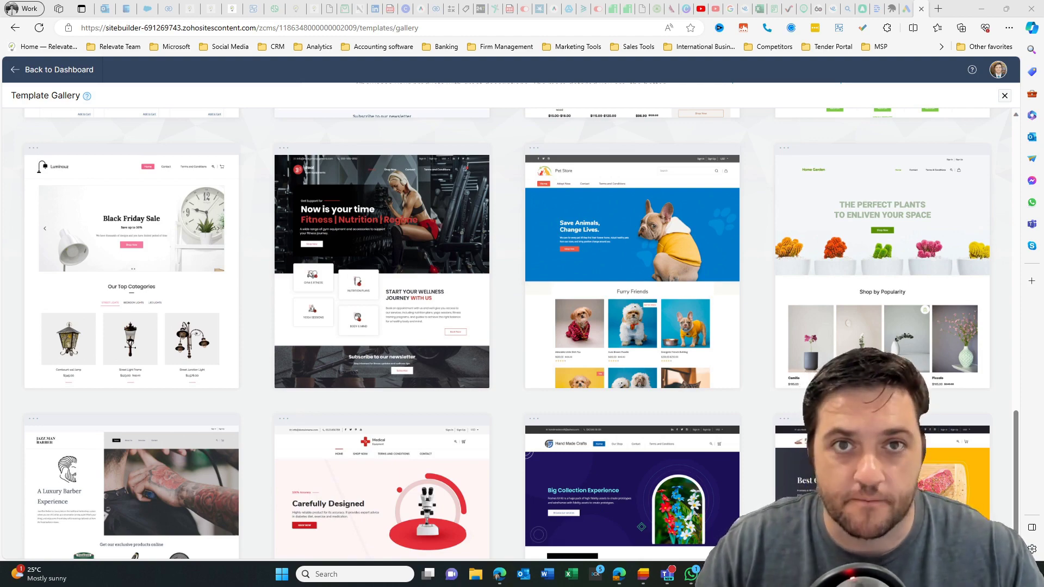
mouse_move(834, 304)
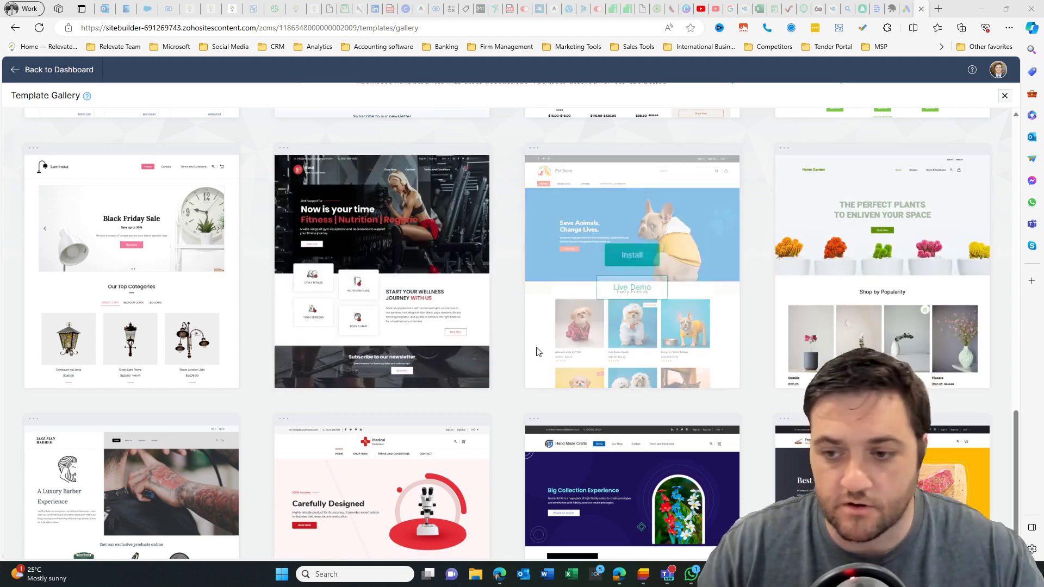
scroll(537, 350, "down", 2)
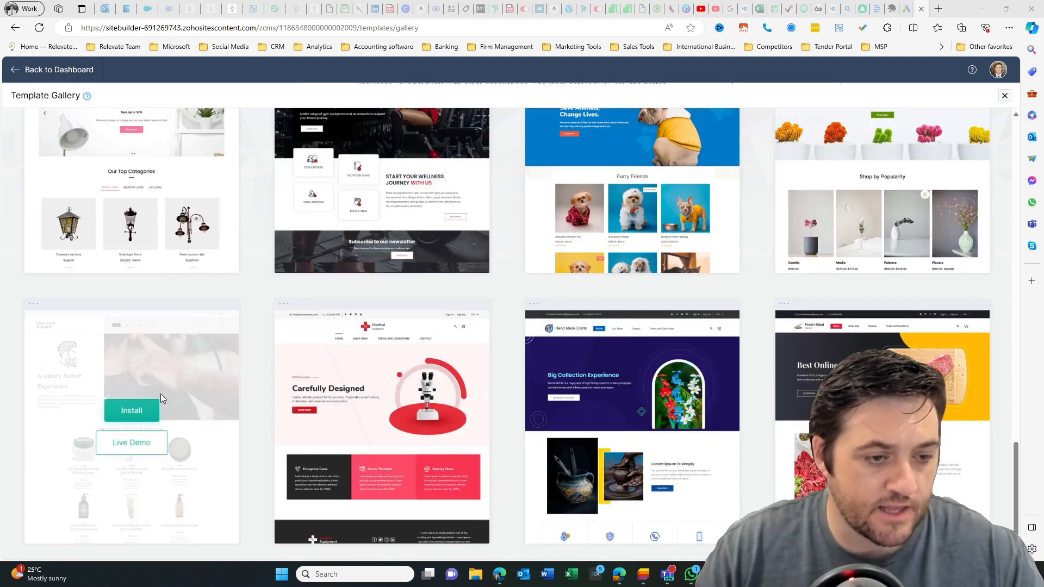
scroll(524, 363, "up", 10)
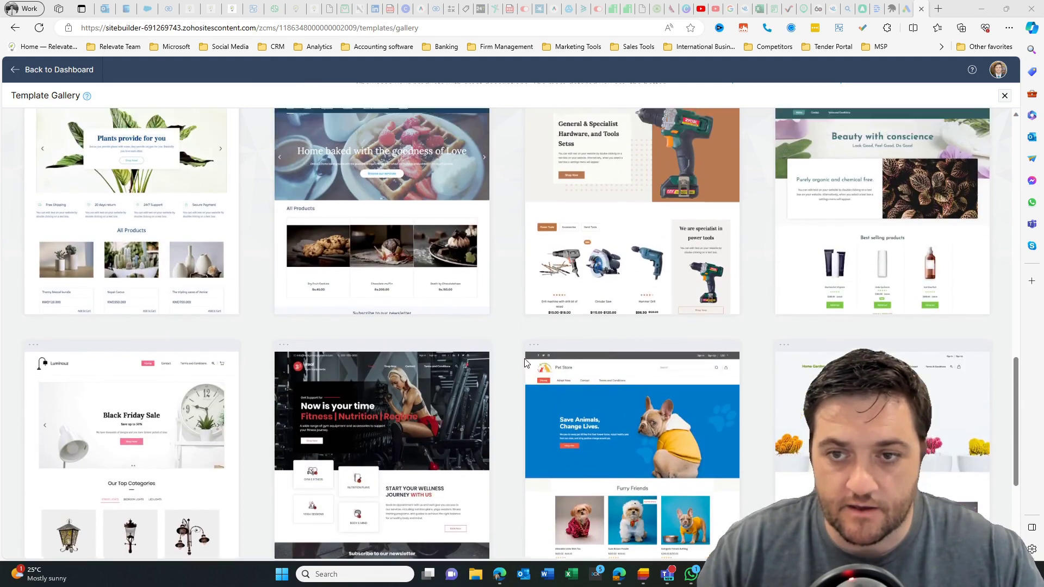
scroll(525, 363, "up", 4)
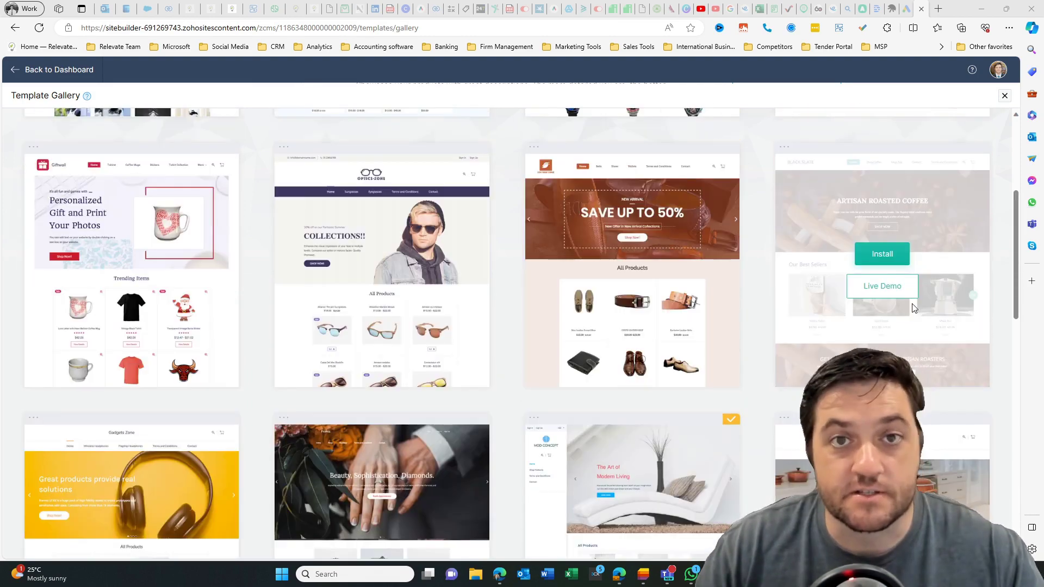
- Open the Black Slate template's live demo, examine its home page from banner to footer, and close the demo
mouse_move(841, 283)
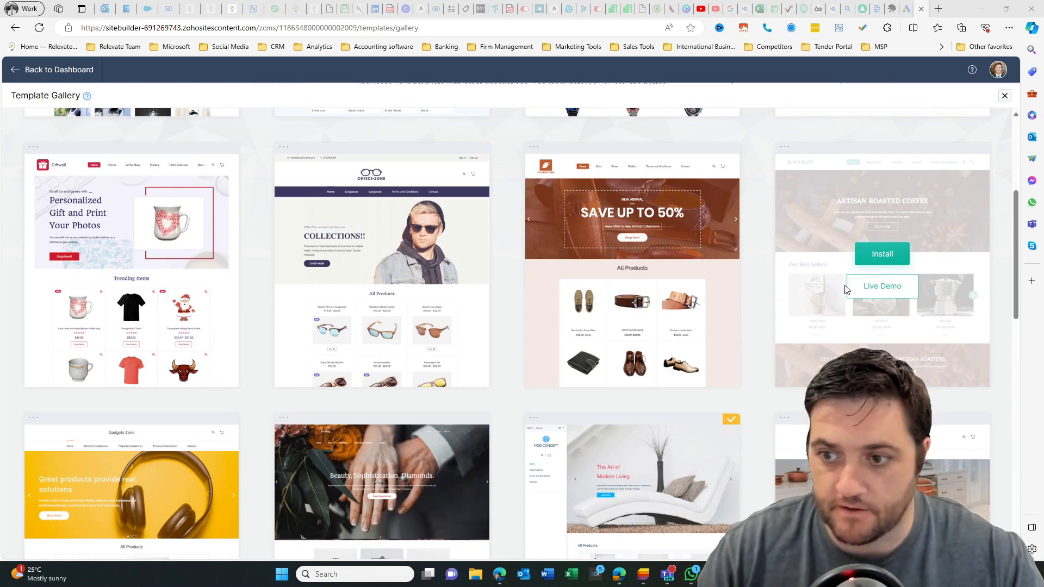
left_click(887, 295)
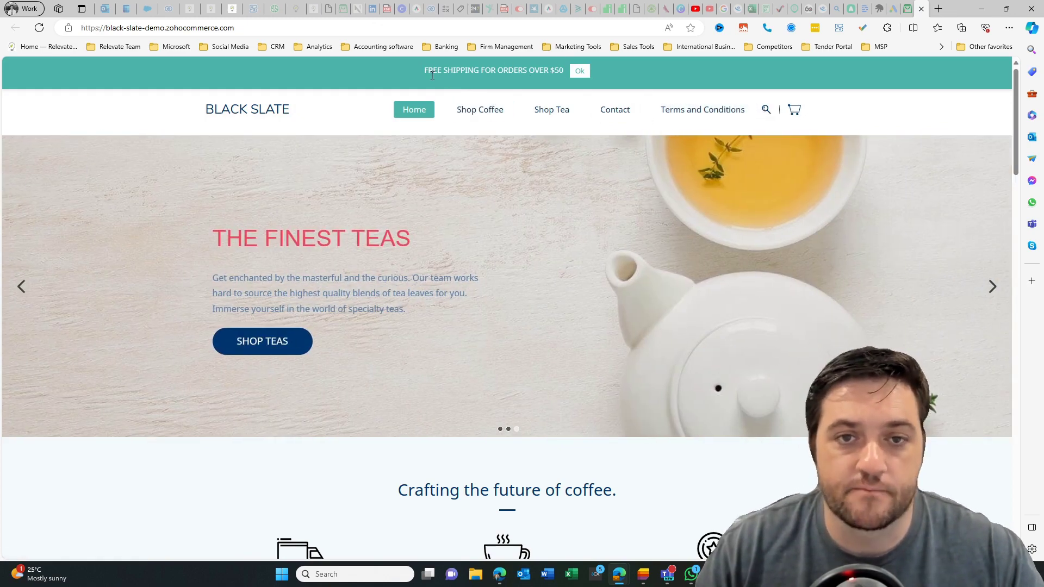
scroll(385, 292, "down", 1)
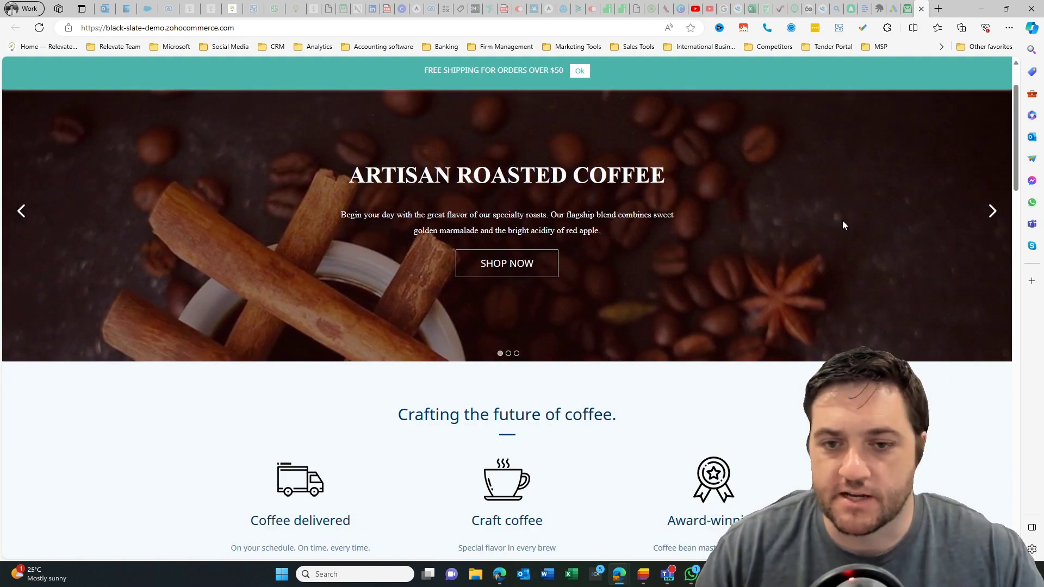
scroll(524, 284, "down", 4)
scroll(484, 293, "up", 1)
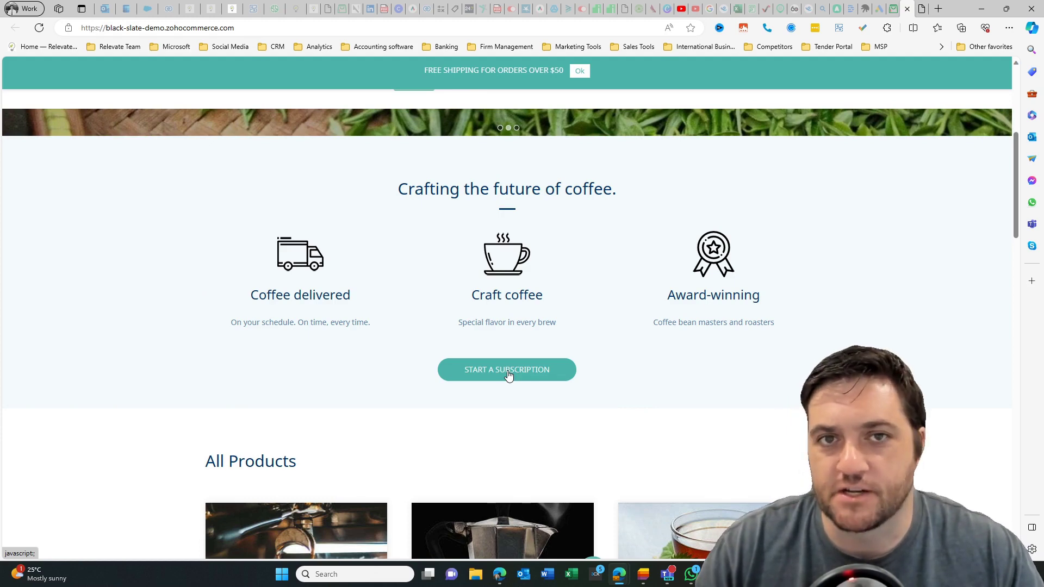
scroll(509, 375, "down", 5)
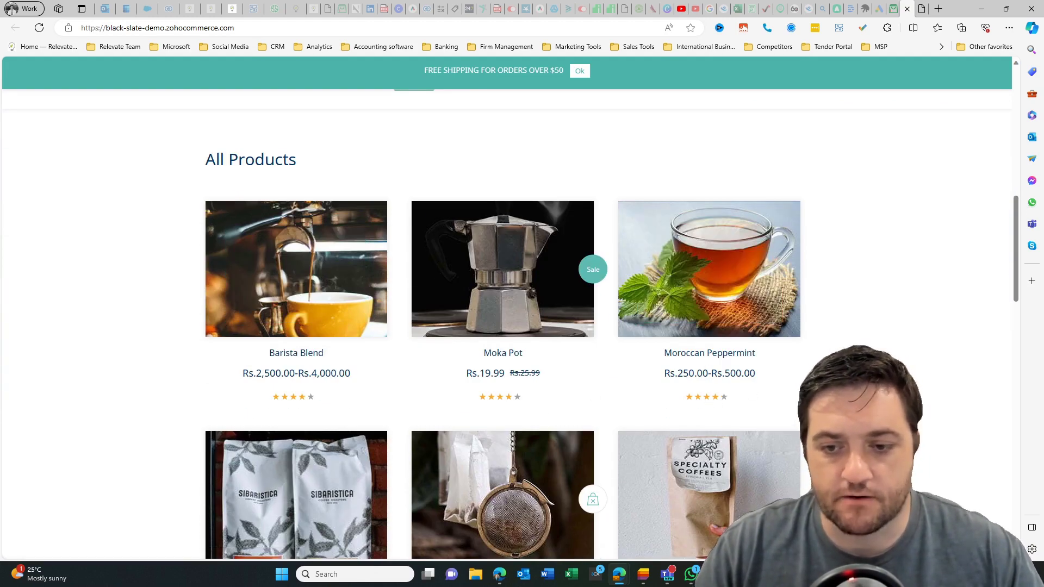
scroll(651, 261, "down", 7)
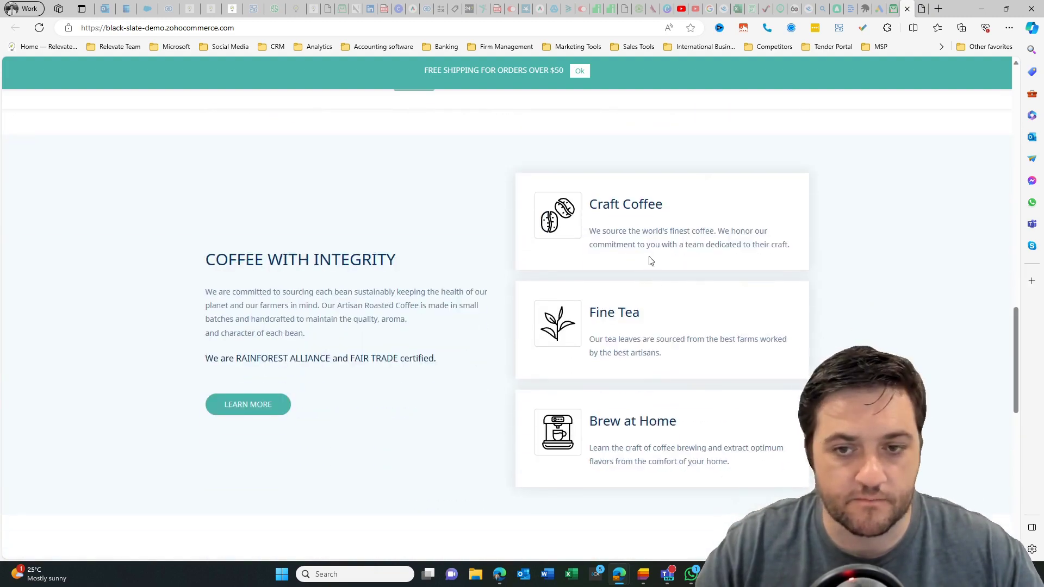
scroll(651, 261, "up", 3)
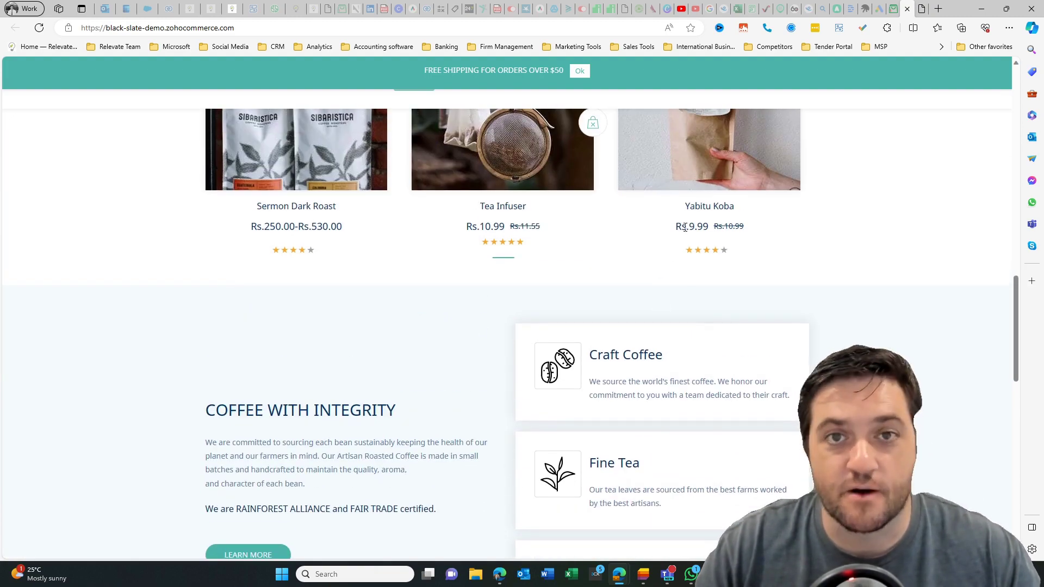
scroll(571, 370, "down", 3)
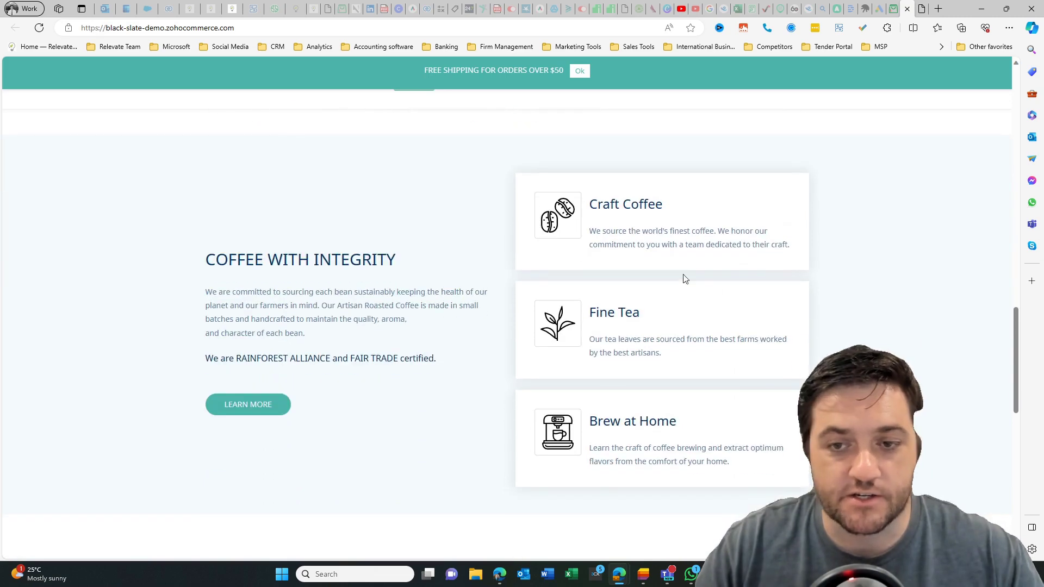
scroll(802, 318, "down", 7)
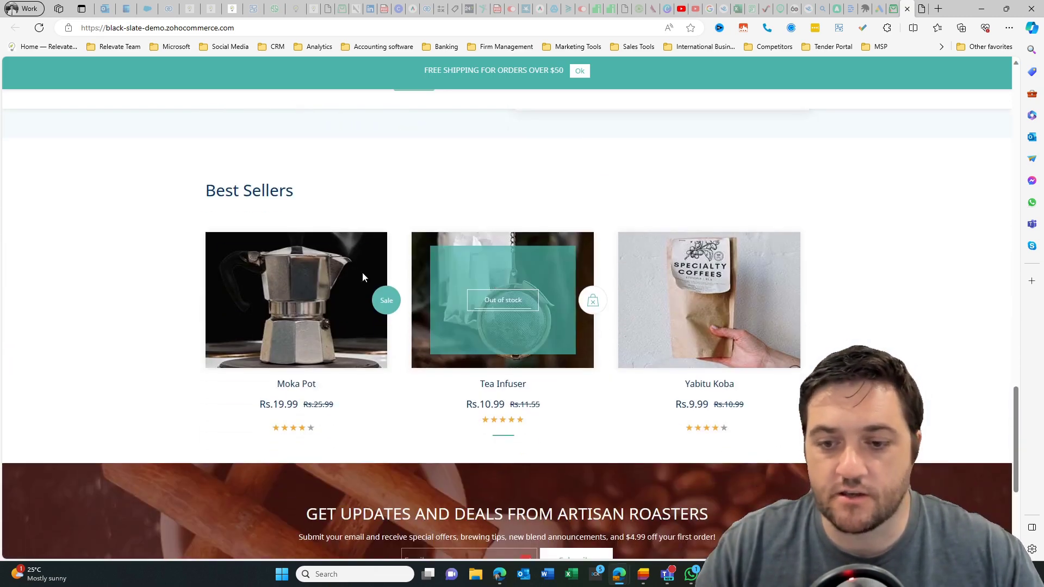
scroll(364, 304, "down", 5)
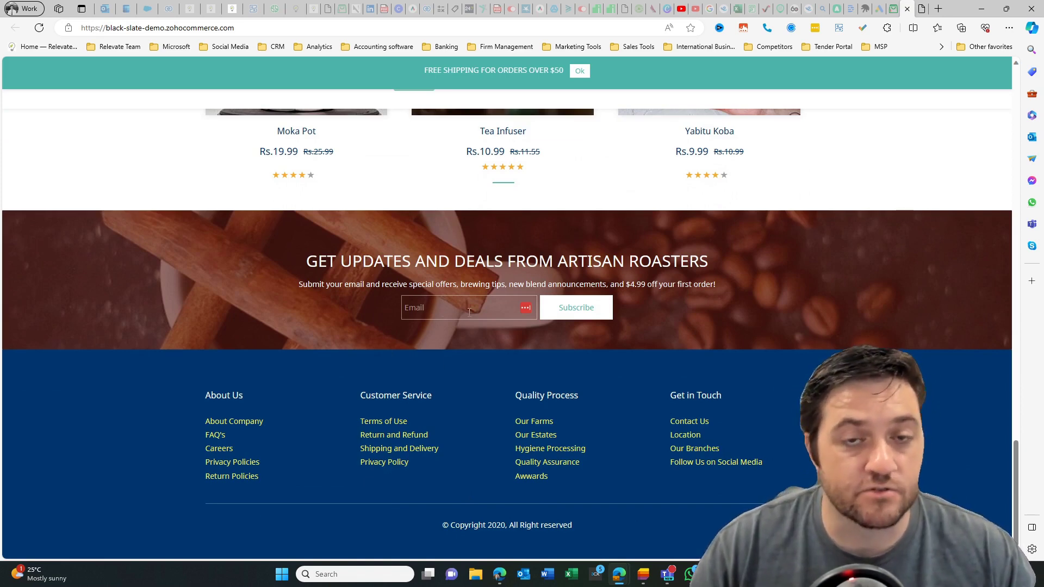
scroll(470, 313, "up", 10)
scroll(469, 315, "down", 5)
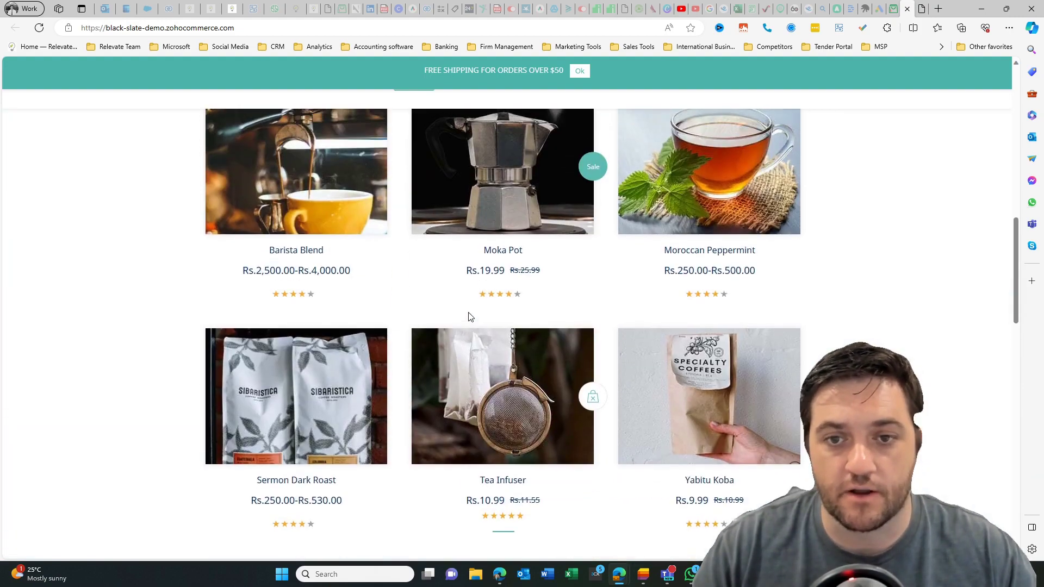
scroll(471, 317, "up", 15)
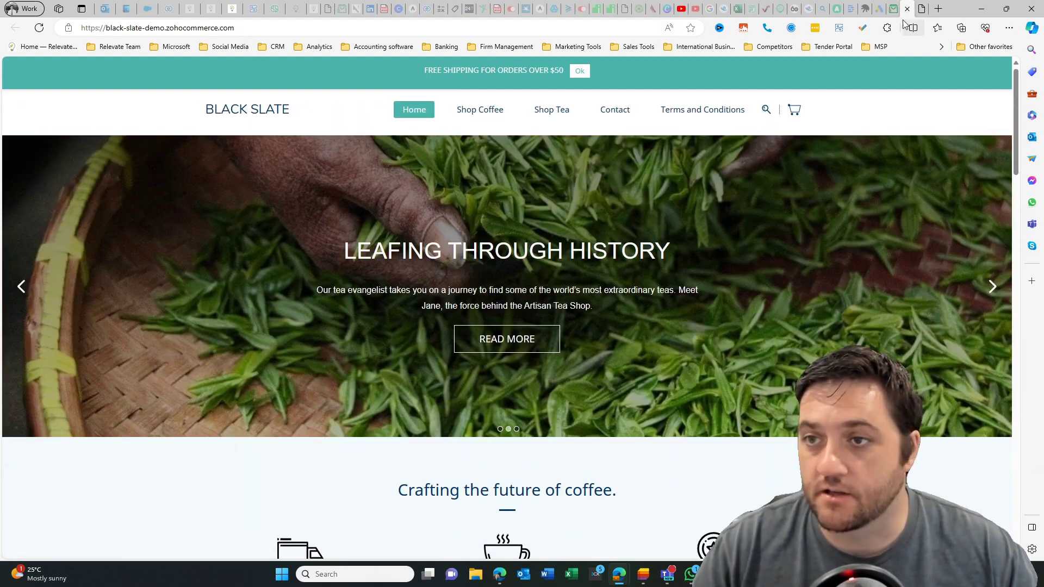
left_click(908, 8)
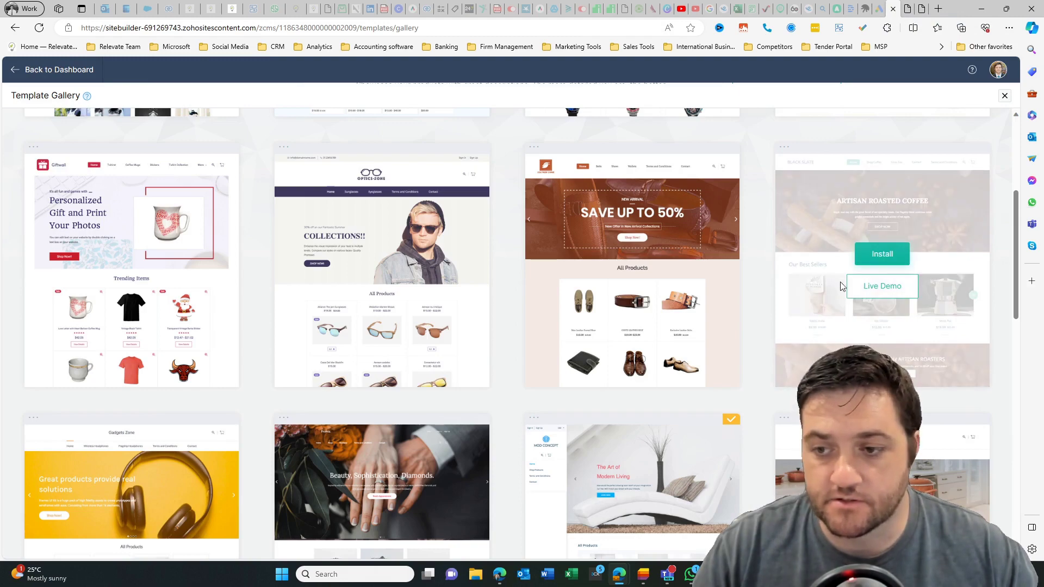
- Install the Black Slate template with the option to start afresh with the new template
left_click(883, 254)
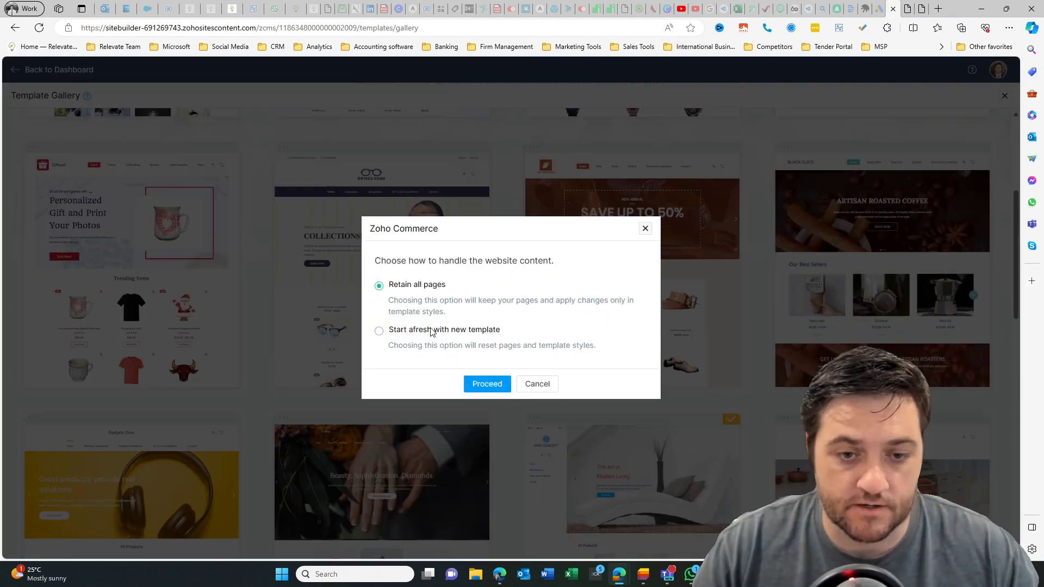
left_click(431, 332)
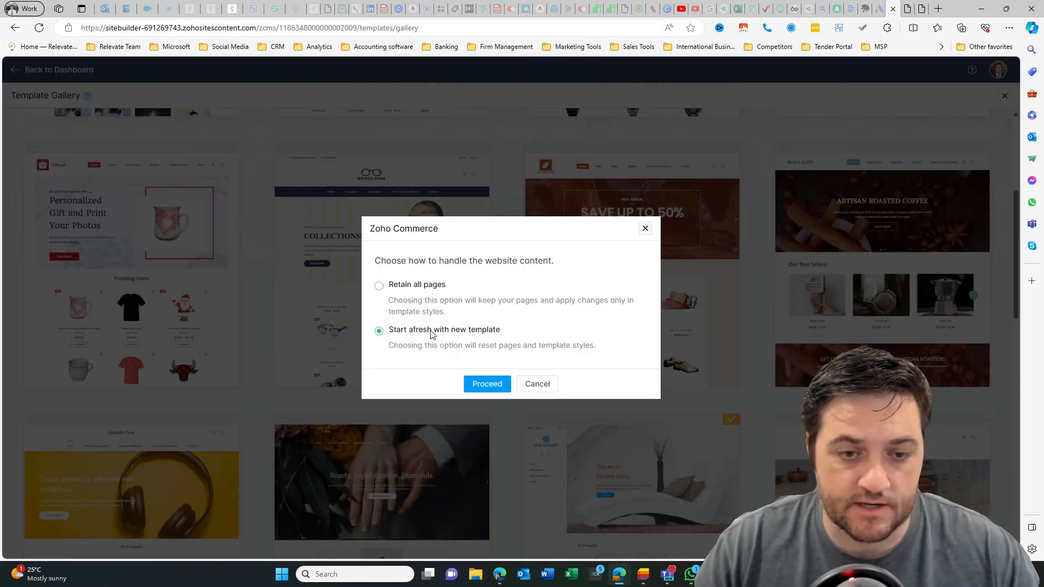
left_click(475, 387)
scroll(656, 411, "down", 2)
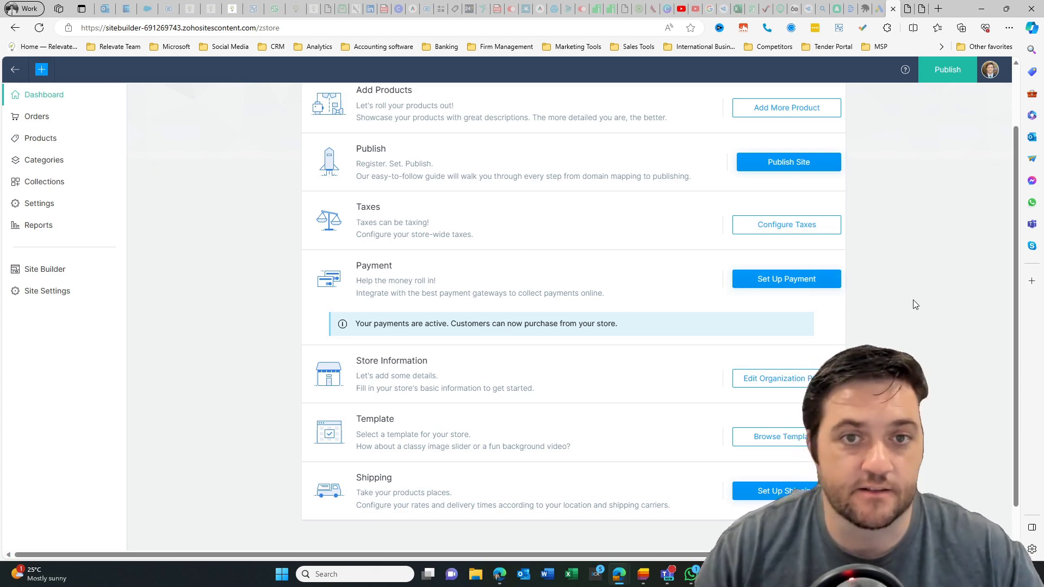
- Save the store's tax settings with tax-inclusive prices and the business's GST identification number, and review the tax rates
scroll(550, 296, "up", 2)
scroll(490, 347, "down", 2)
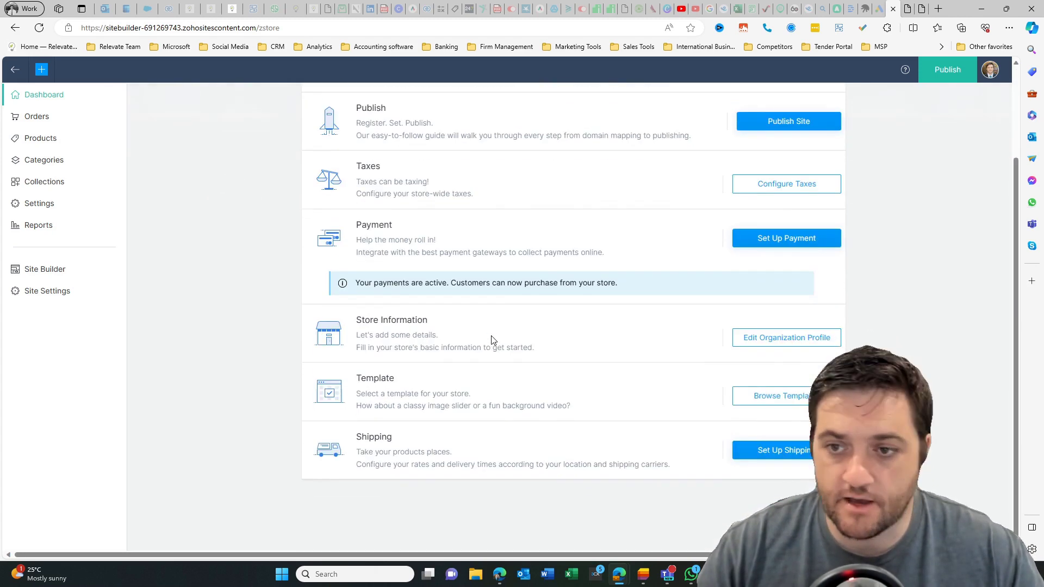
left_click(754, 184)
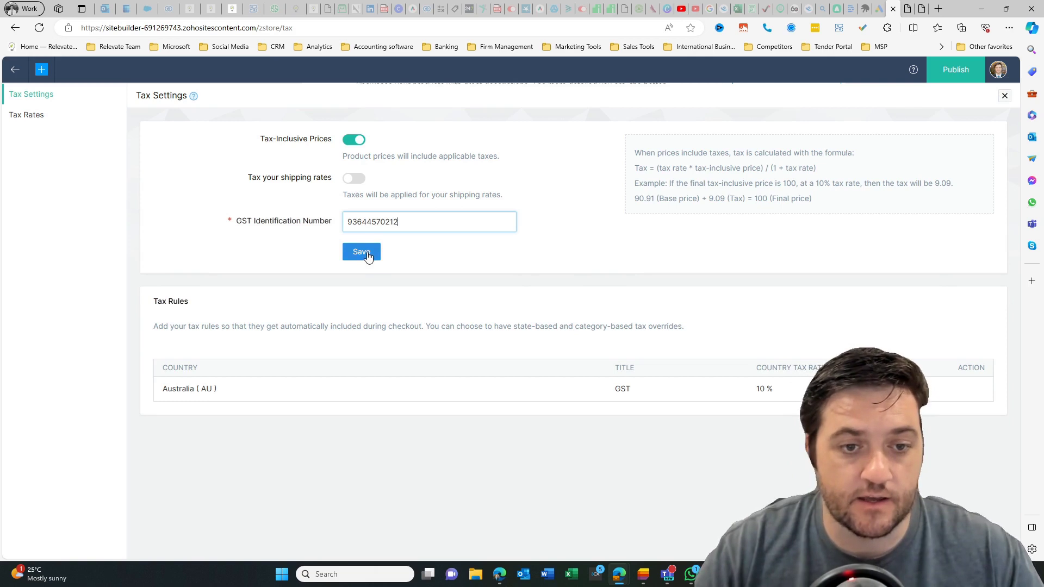
left_click(368, 255)
left_click(40, 115)
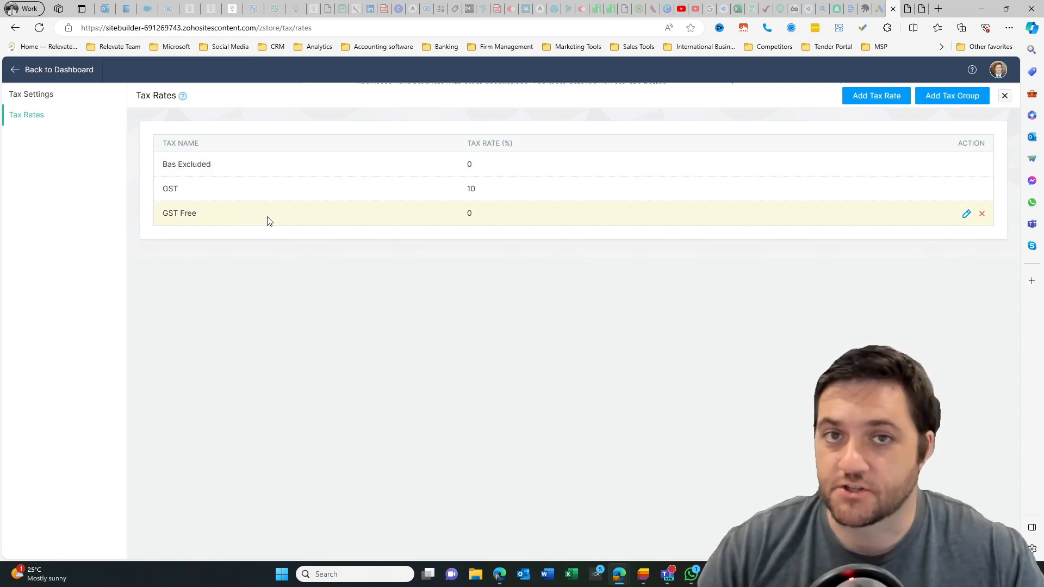
left_click(14, 73)
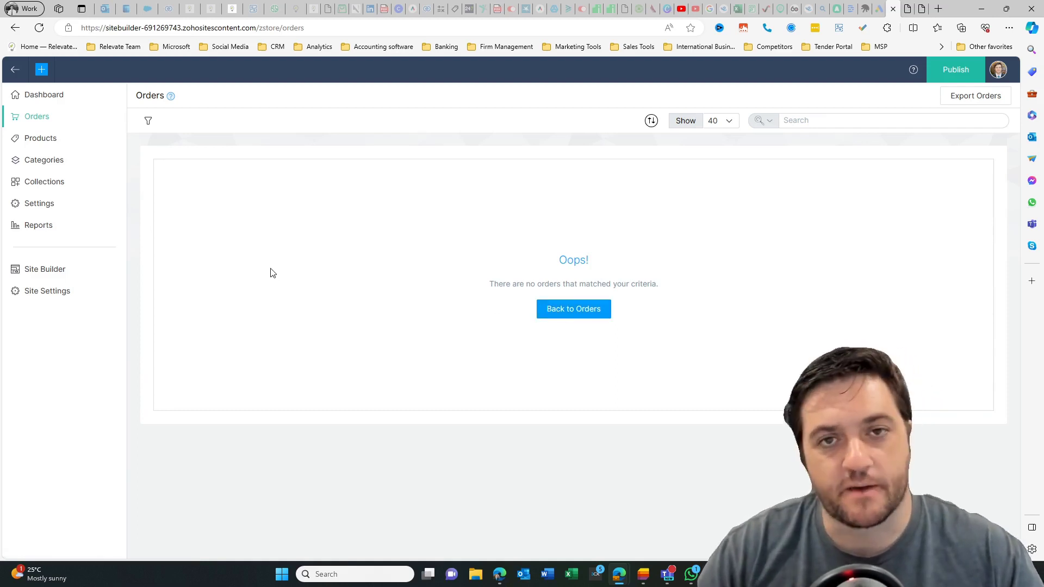
- Review the filter criteria, search fields and page-size options available for the store's orders
left_click(149, 122)
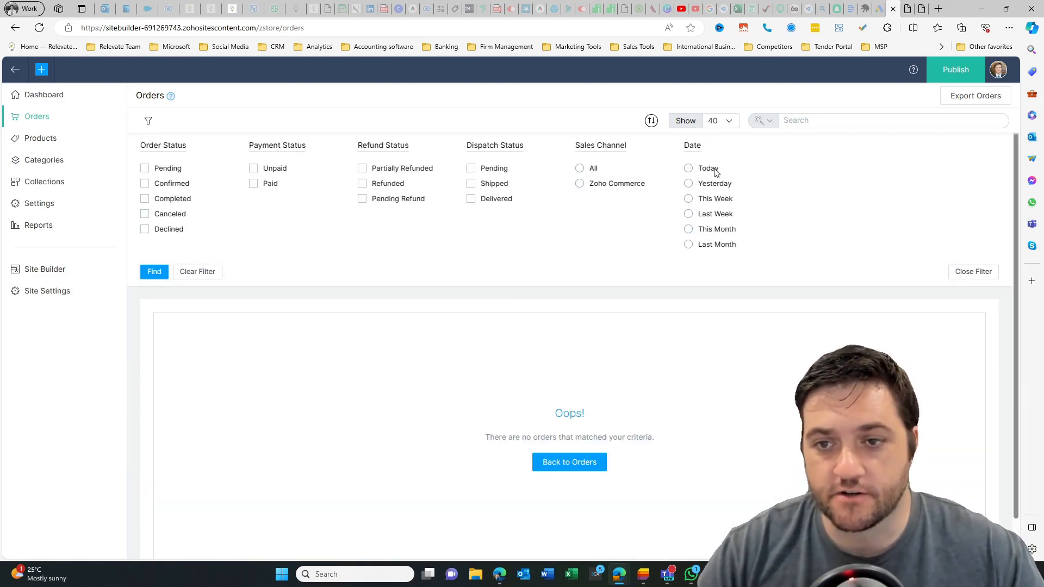
left_click(529, 340)
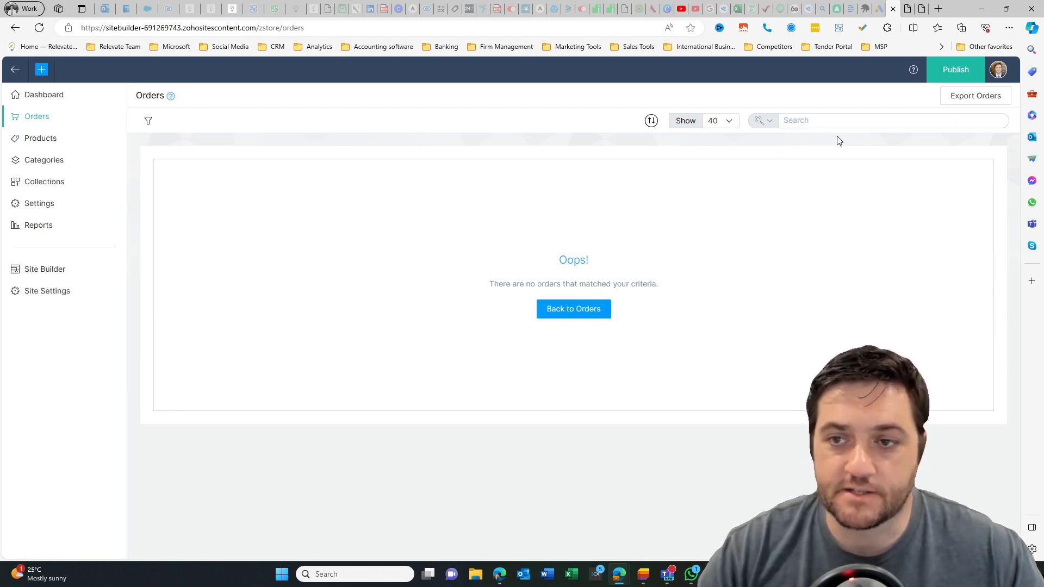
left_click(881, 122)
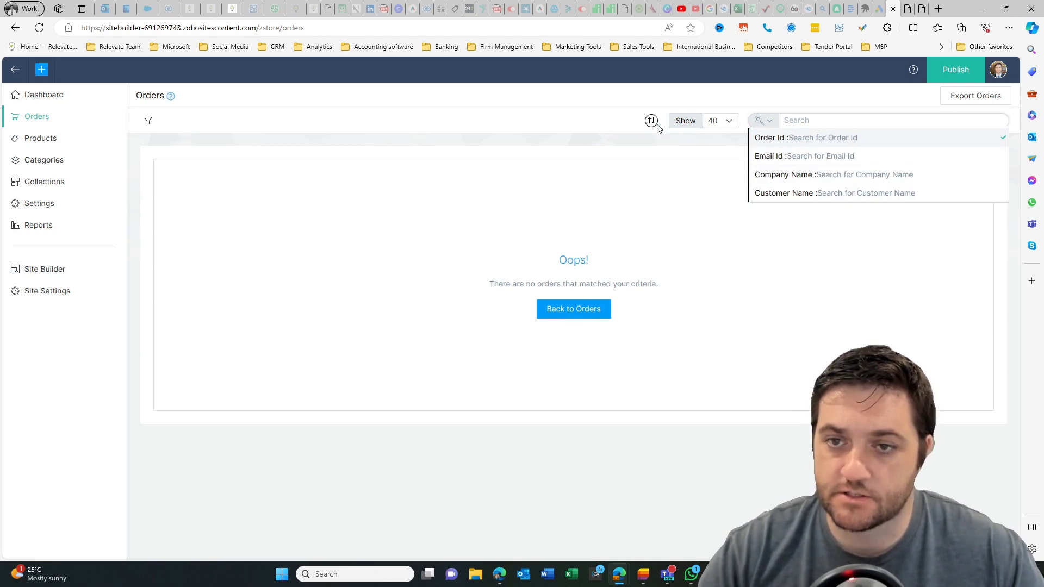
left_click(728, 122)
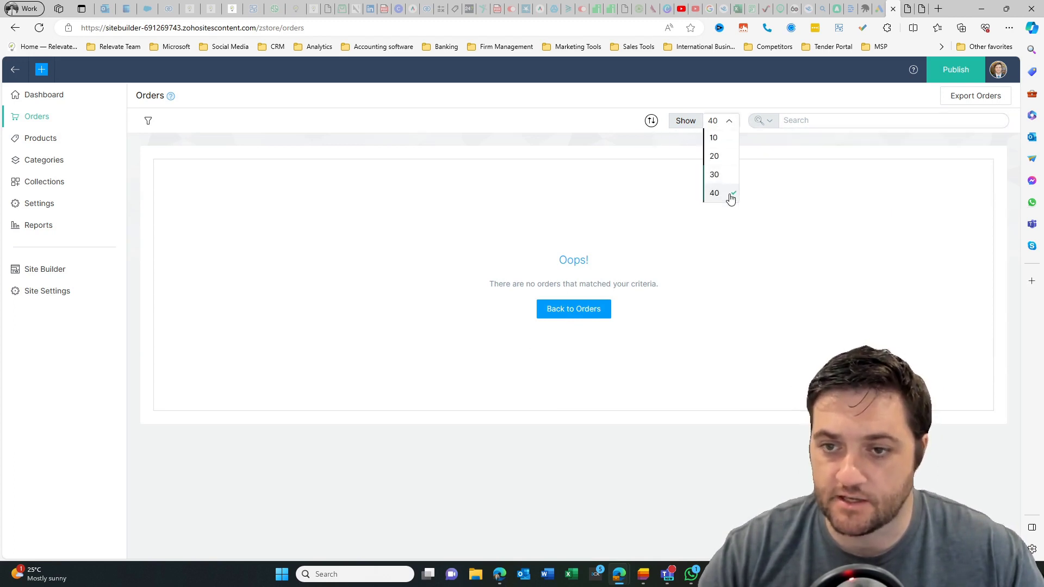
left_click(777, 157)
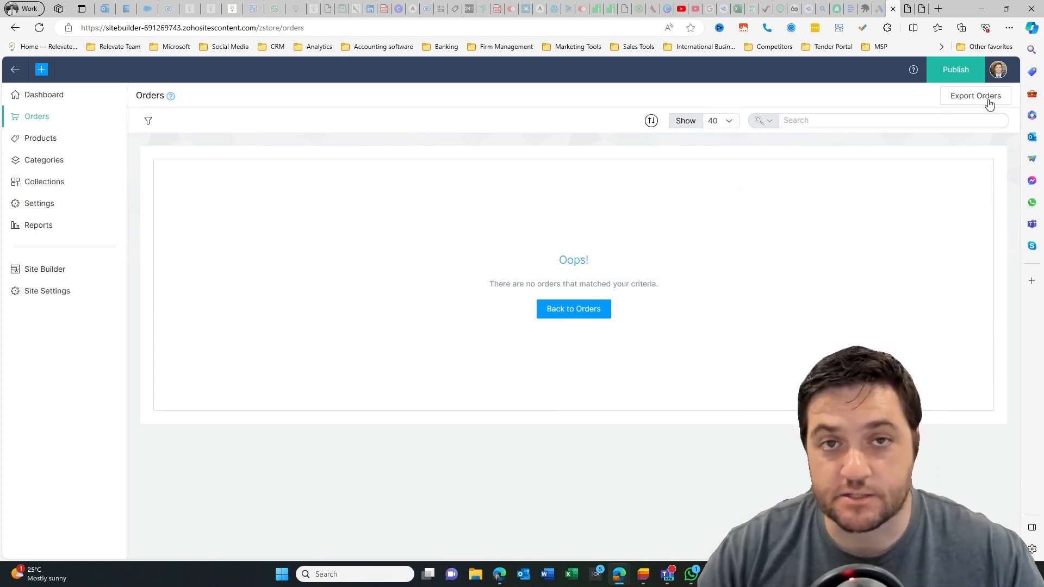
- Start a new product titled Coffee and create a Coffee category for it under Base Category
left_click(42, 140)
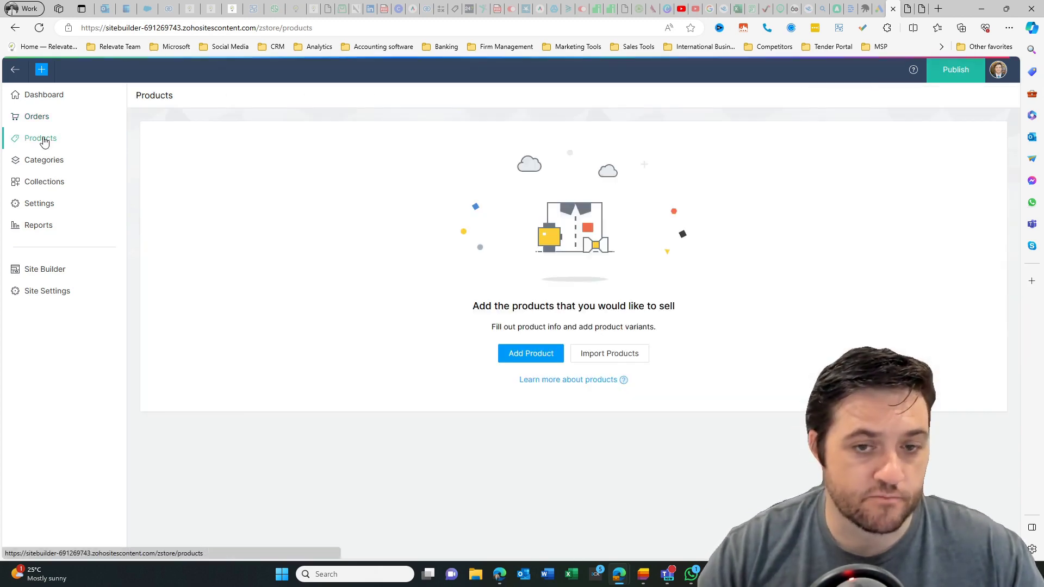
left_click(531, 355)
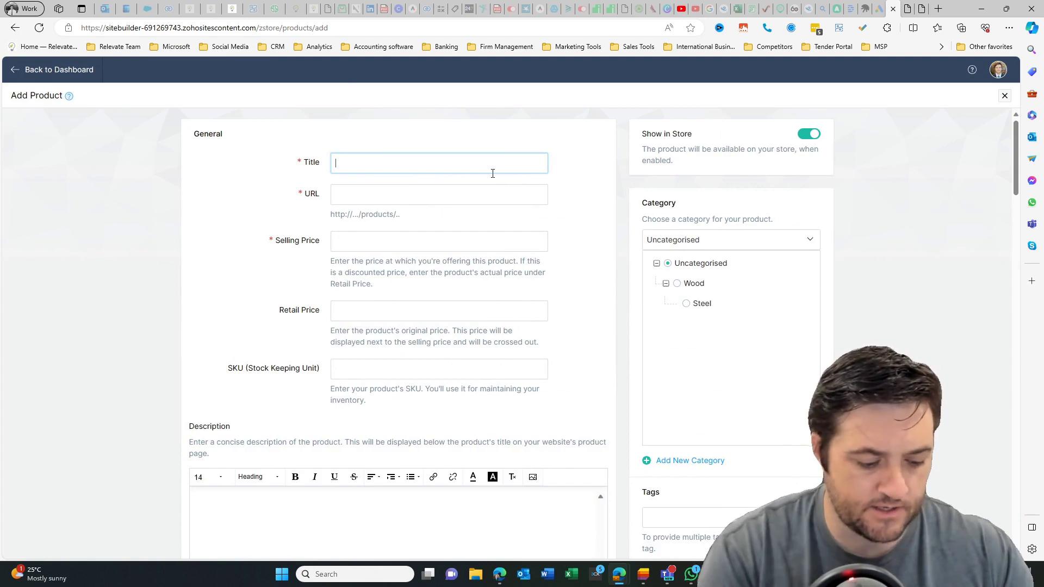
type("Coffee")
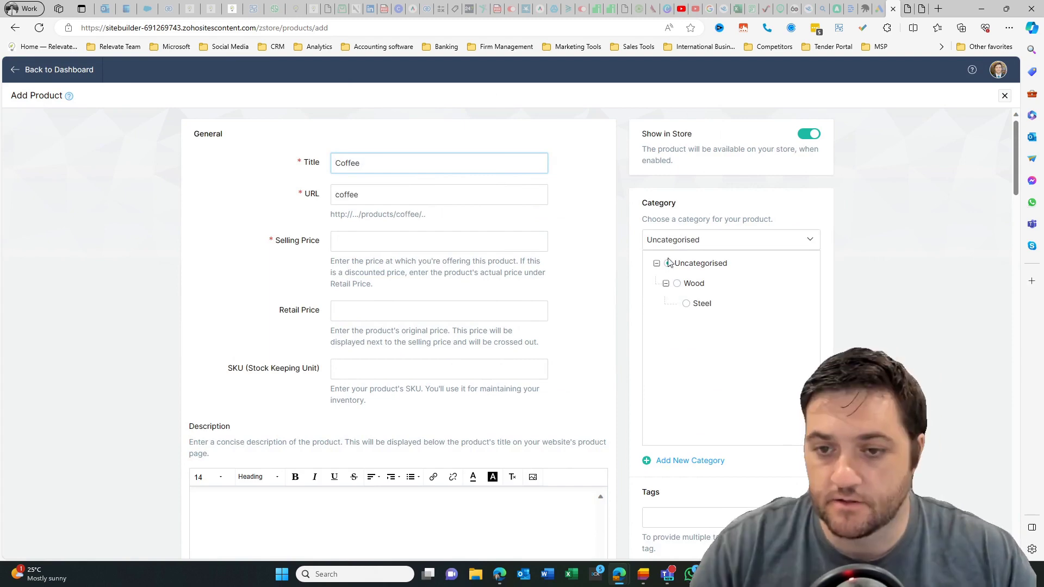
left_click(679, 462)
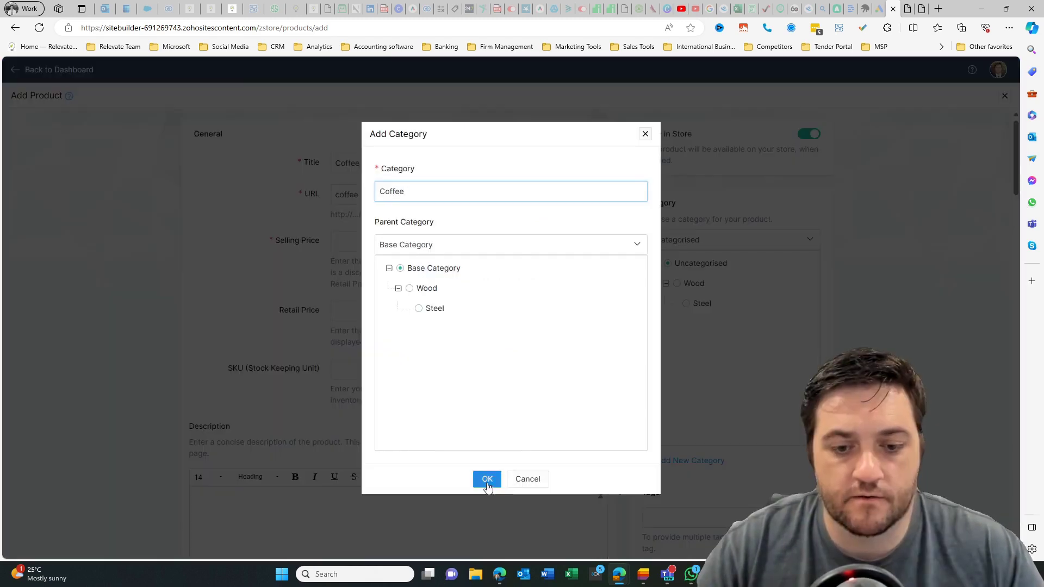
left_click(485, 478)
- Extend the product title to Coffee Beans and set its selling price to 20
left_click(373, 169)
type("Beans")
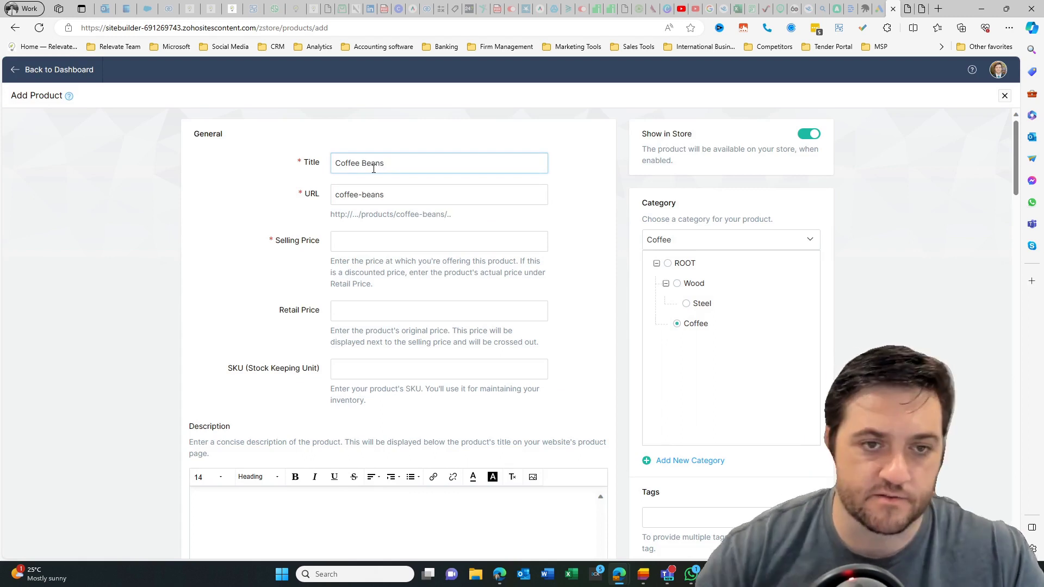
left_click(374, 239)
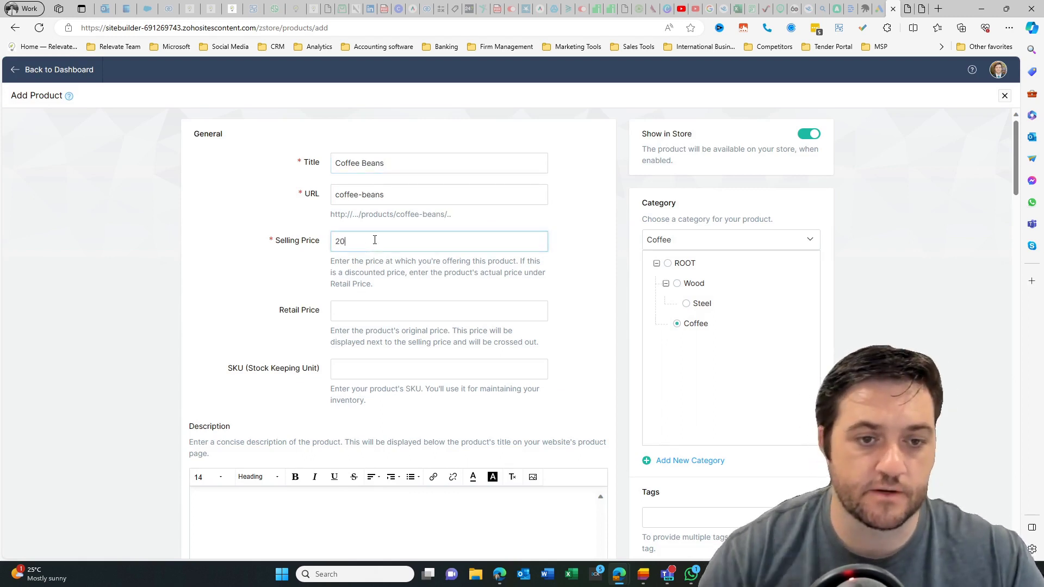
left_click(366, 308)
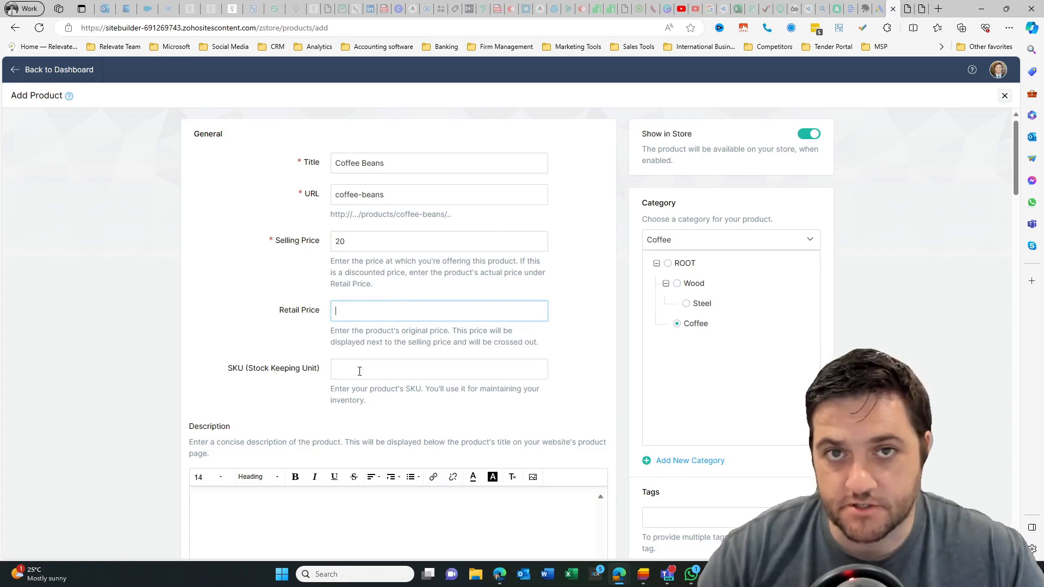
- Examine the new product's SKU, description and product details fields and their text formatting options
scroll(381, 370, "down", 1)
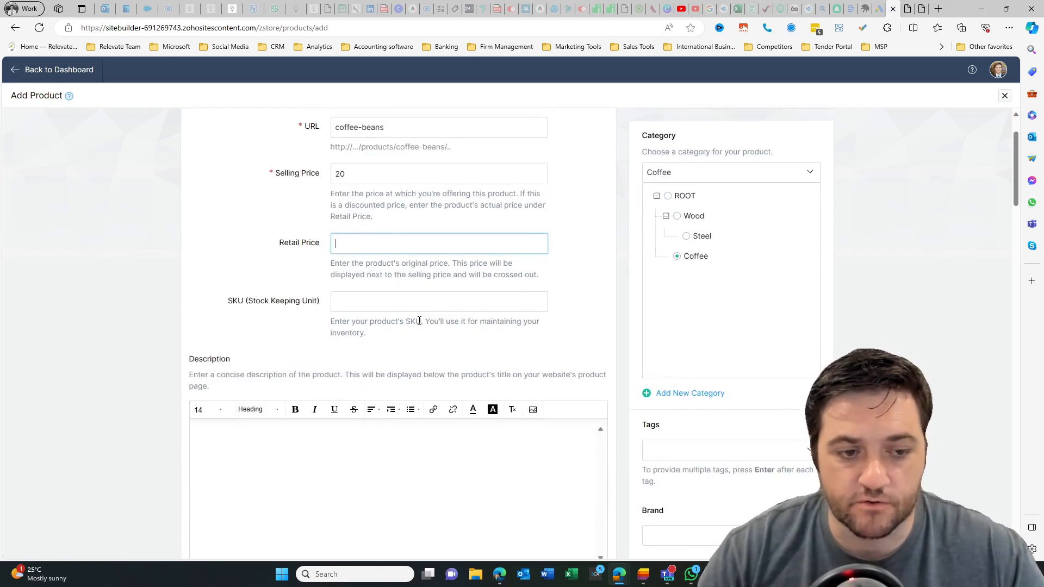
scroll(420, 321, "down", 3)
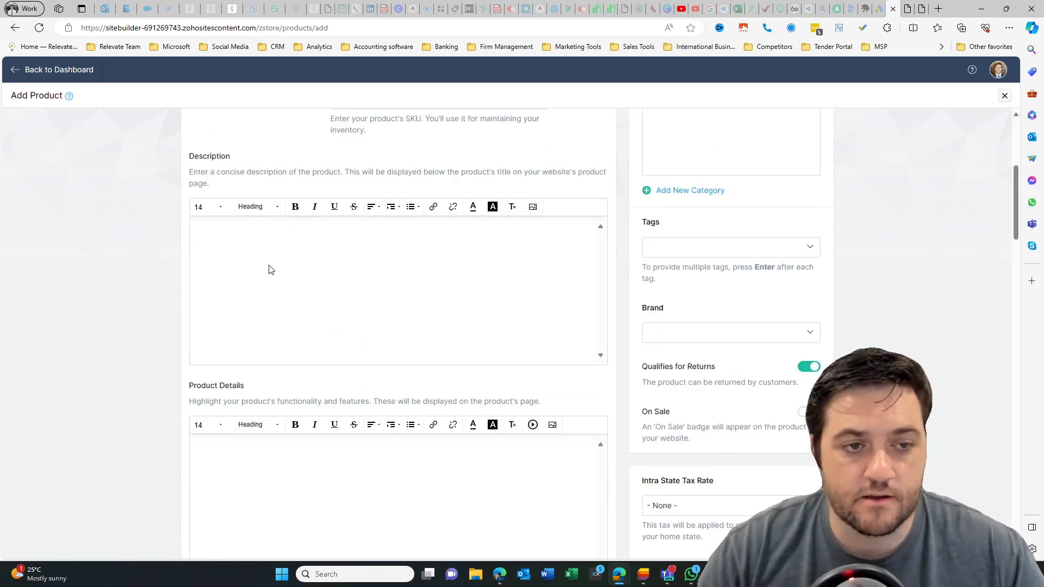
left_click(243, 245)
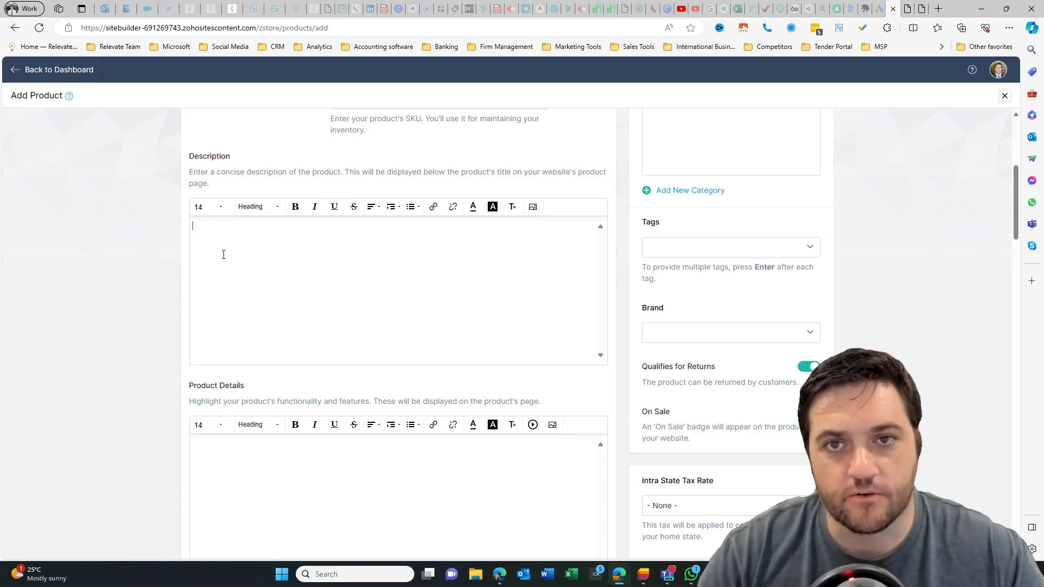
scroll(223, 254, "down", 3)
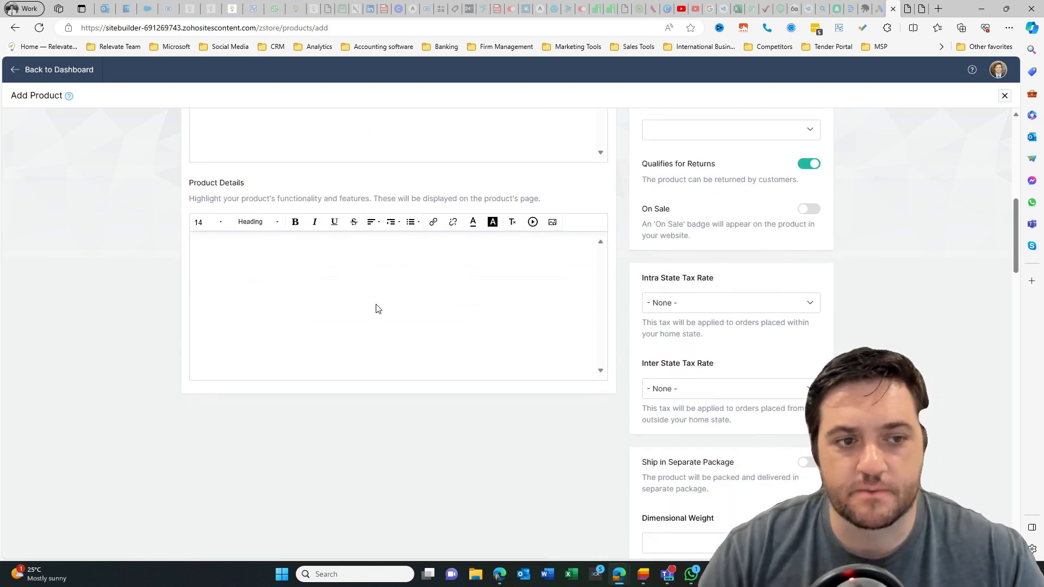
scroll(275, 240, "up", 1)
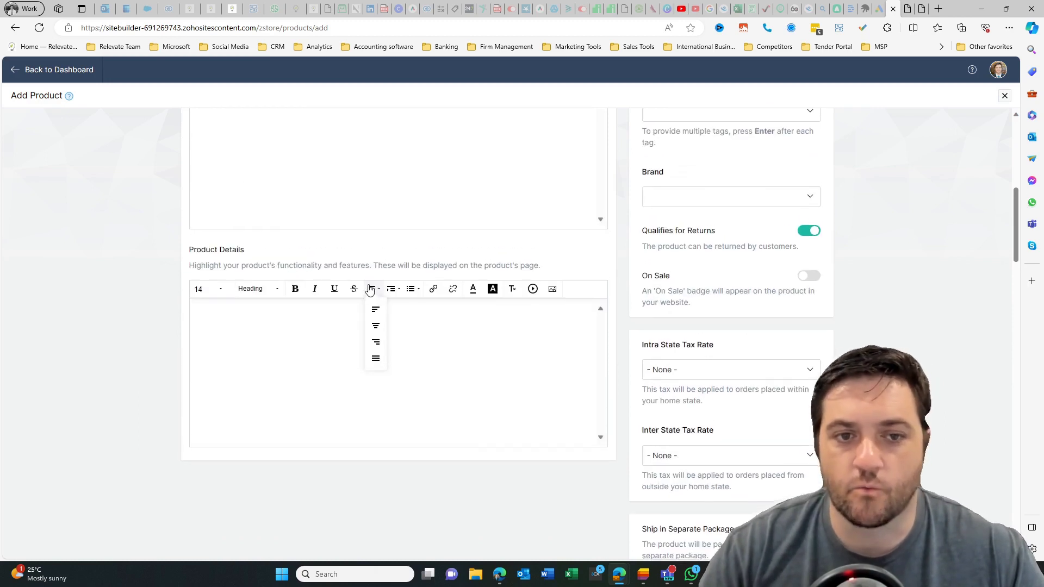
scroll(440, 366, "up", 2)
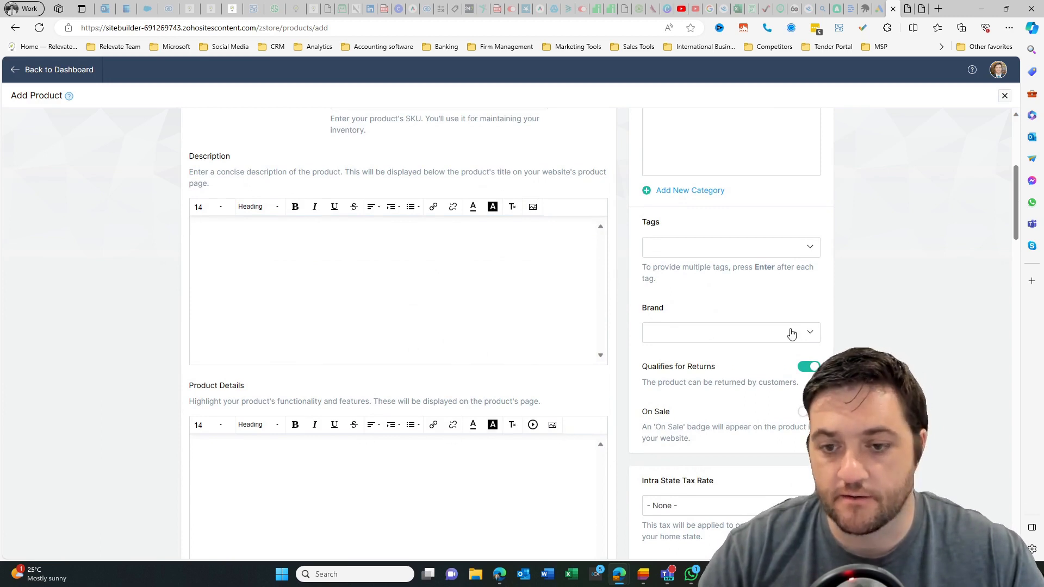
- Examine the product's tags, brand, returns, sale badge, tax rate and shipping package options
left_click(811, 250)
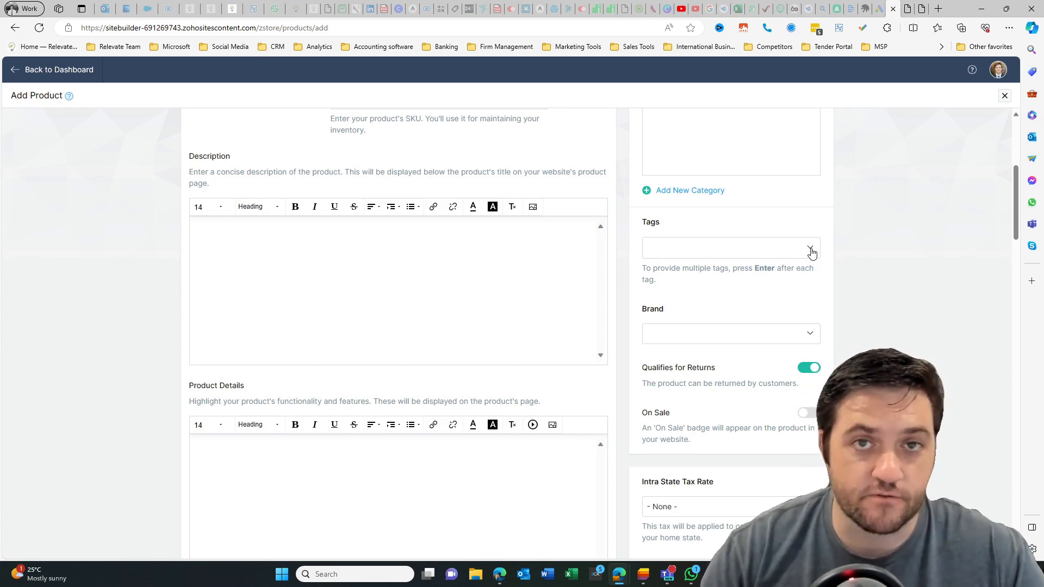
scroll(756, 288, "down", 2)
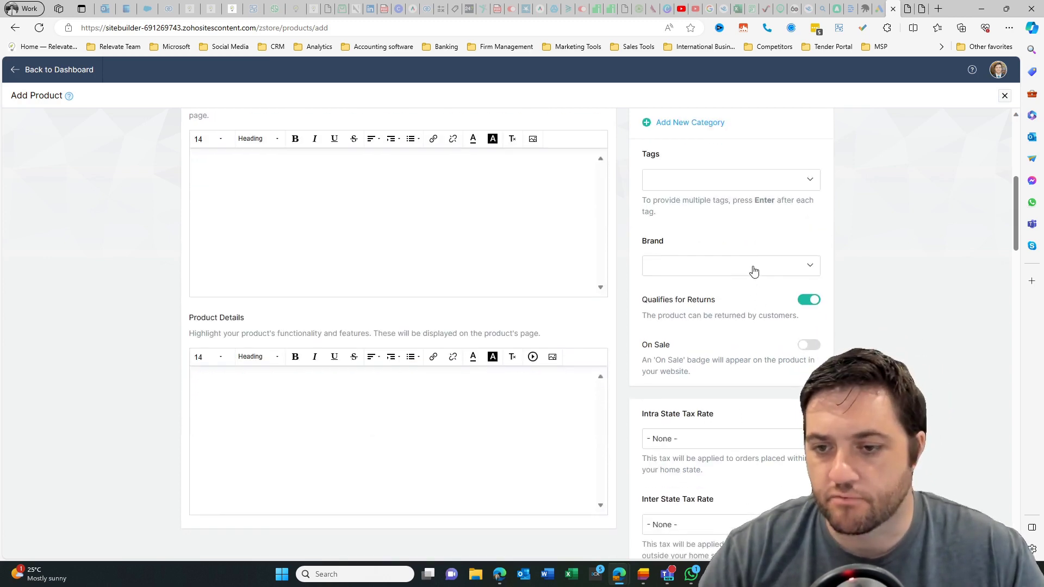
left_click(753, 267)
left_click(740, 236)
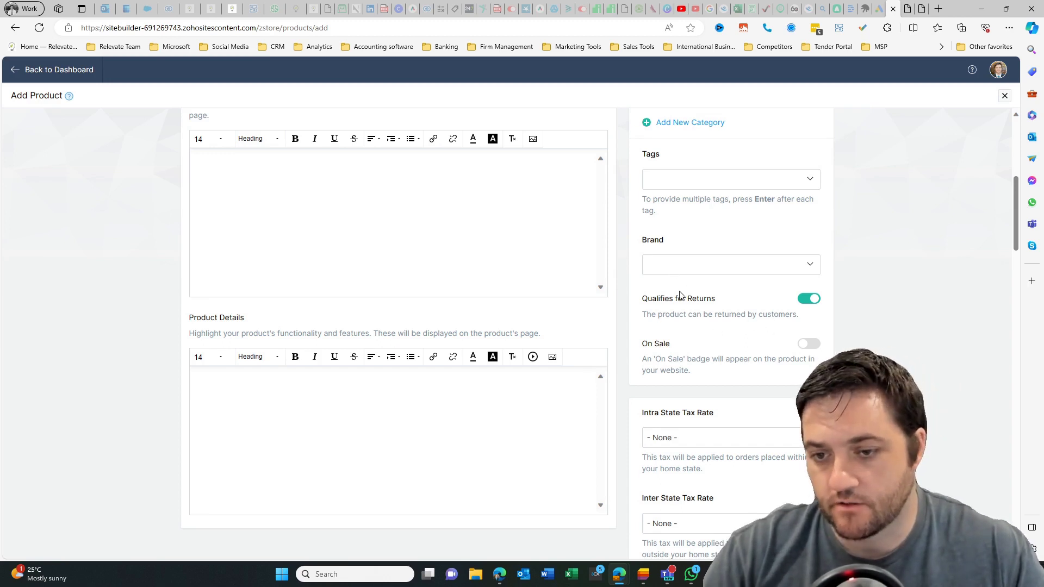
scroll(691, 354, "down", 3)
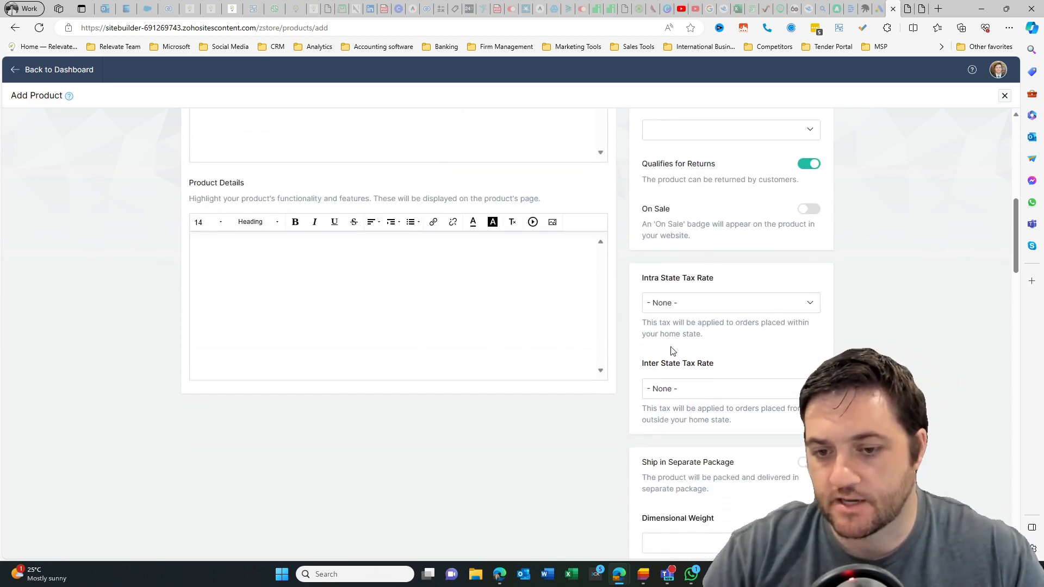
left_click(743, 295)
scroll(761, 315, "down", 4)
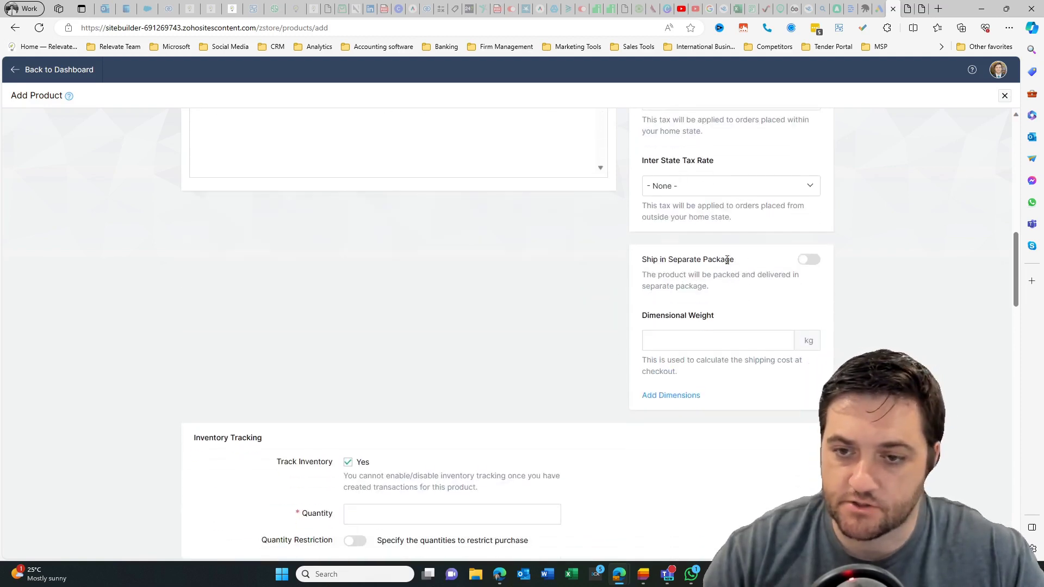
scroll(729, 310, "down", 1)
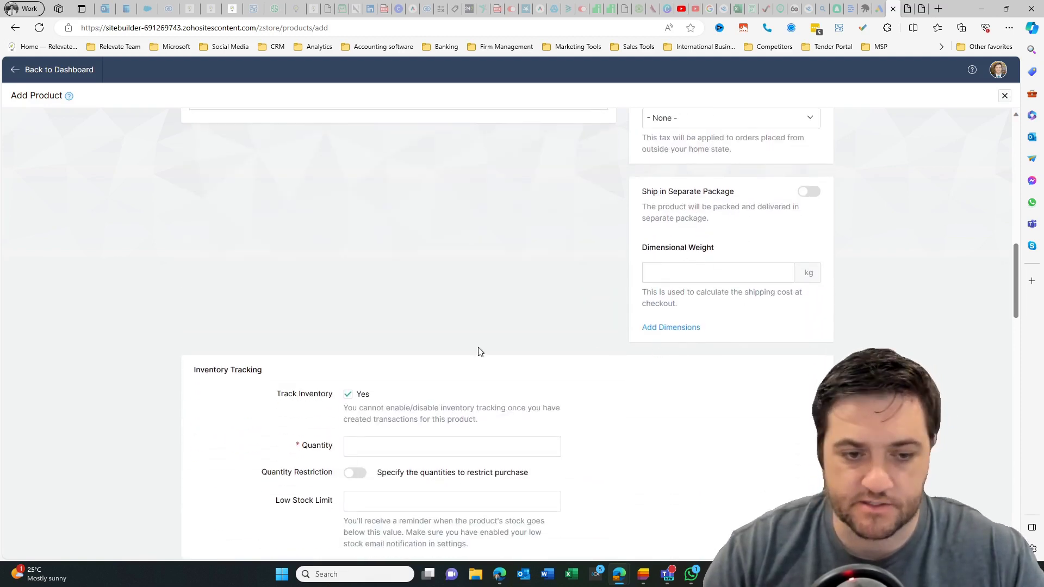
- Disable inventory tracking for the Coffee Beans product and enable its minimum and maximum purchase quantity restriction
scroll(371, 214, "down", 5)
scroll(372, 214, "up", 2)
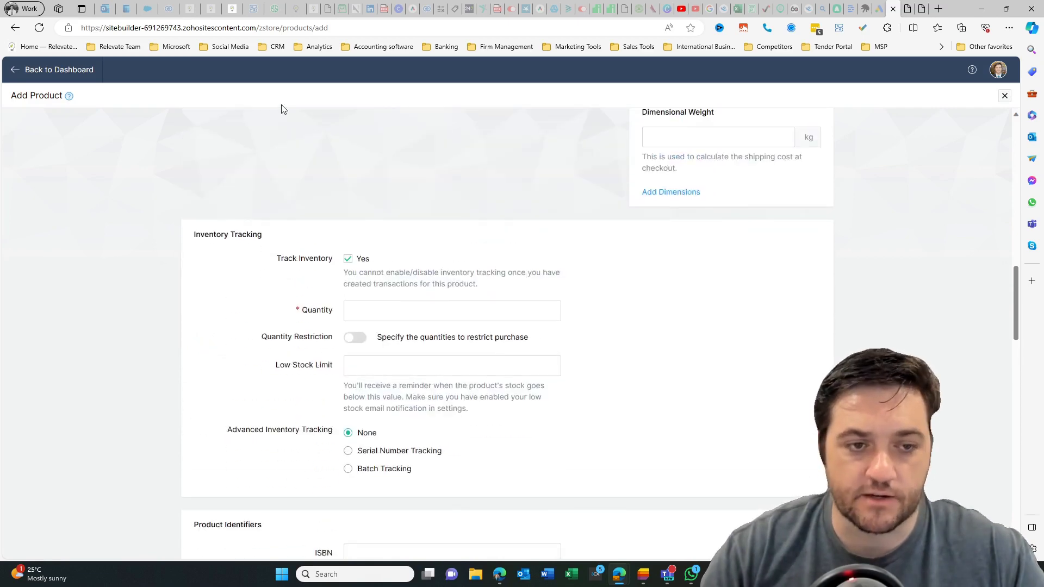
left_click(348, 260)
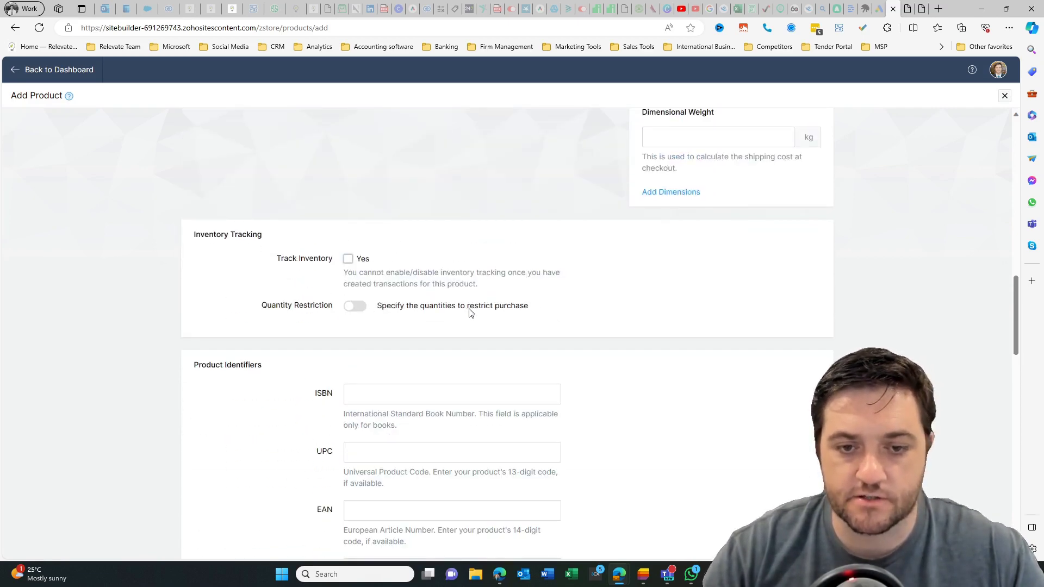
left_click(354, 308)
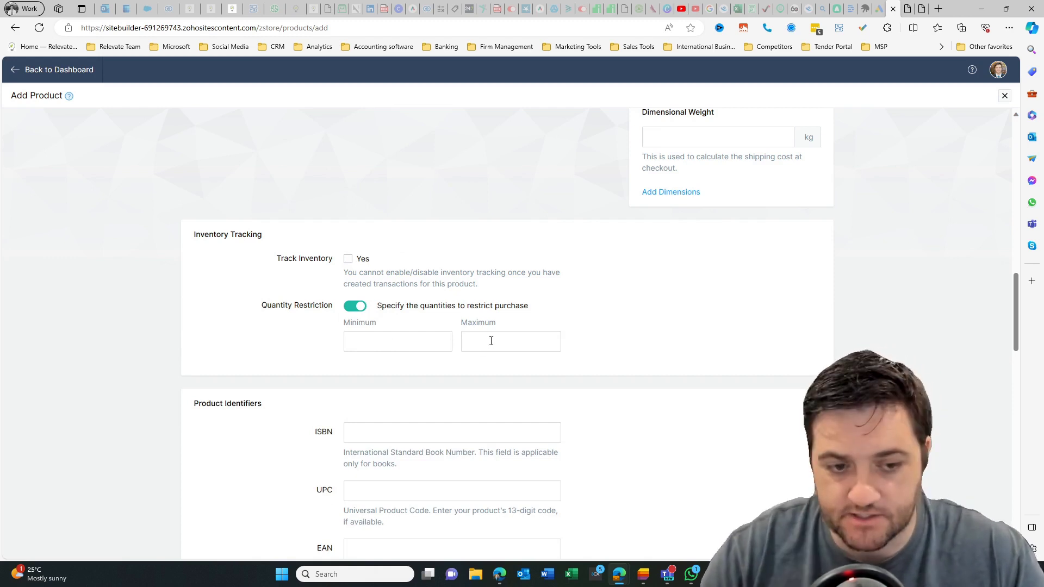
- Examine the product's identifier fields, image upload area and the title and options fields for adding an attribute
scroll(562, 346, "down", 4)
scroll(681, 304, "down", 3)
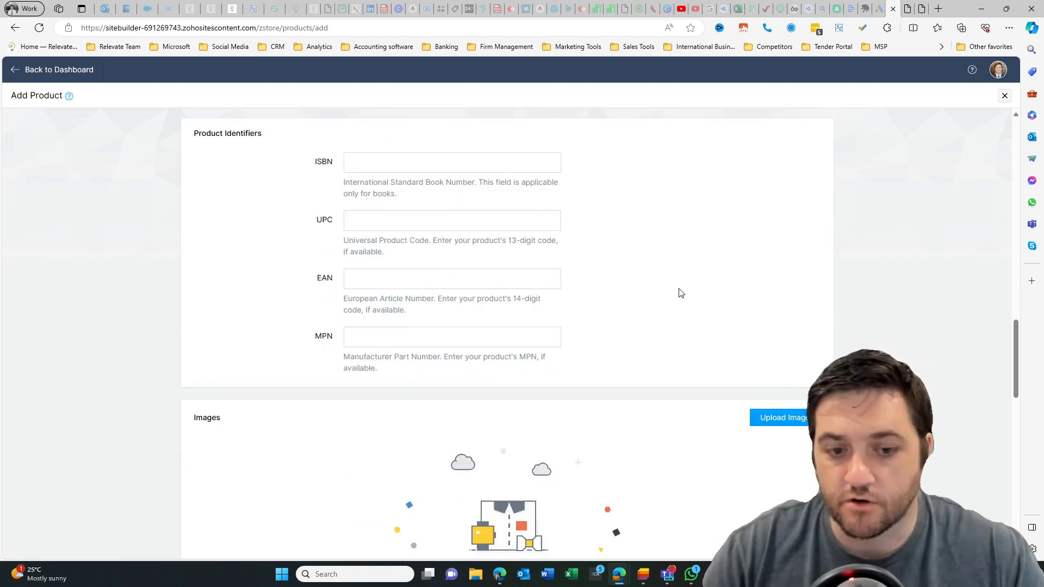
scroll(681, 330, "down", 3)
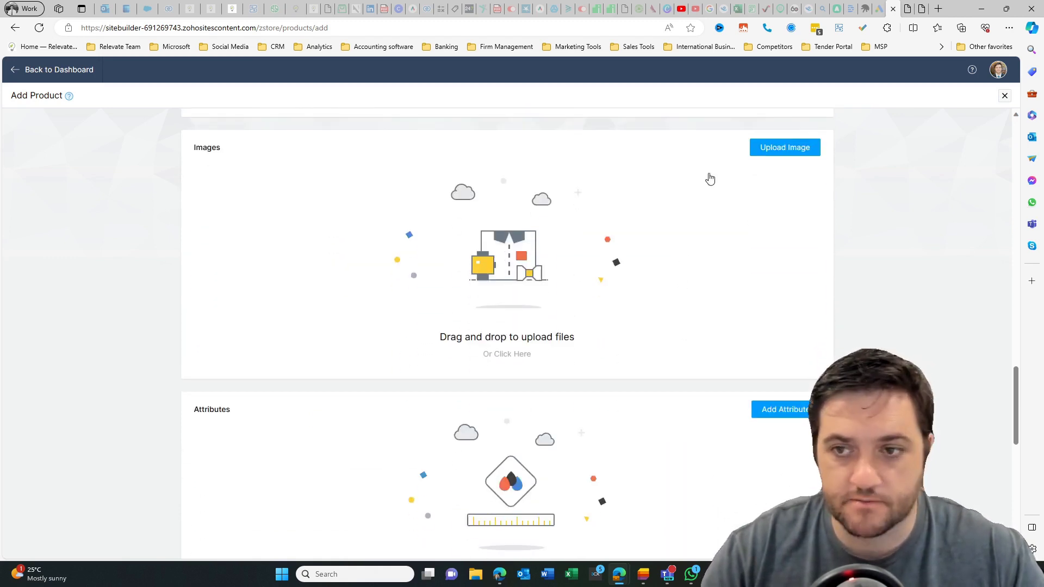
scroll(615, 259, "down", 4)
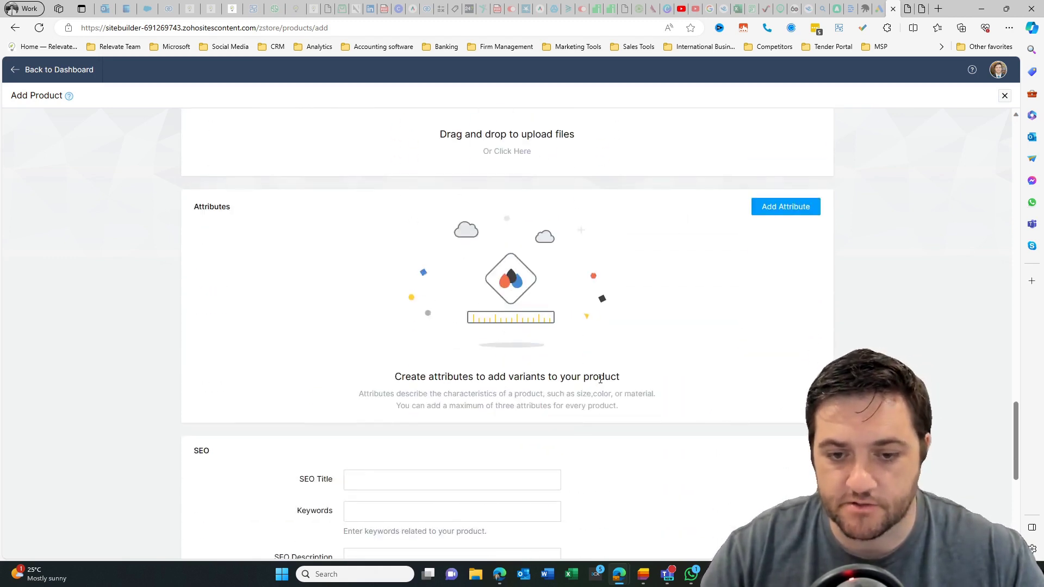
left_click(798, 207)
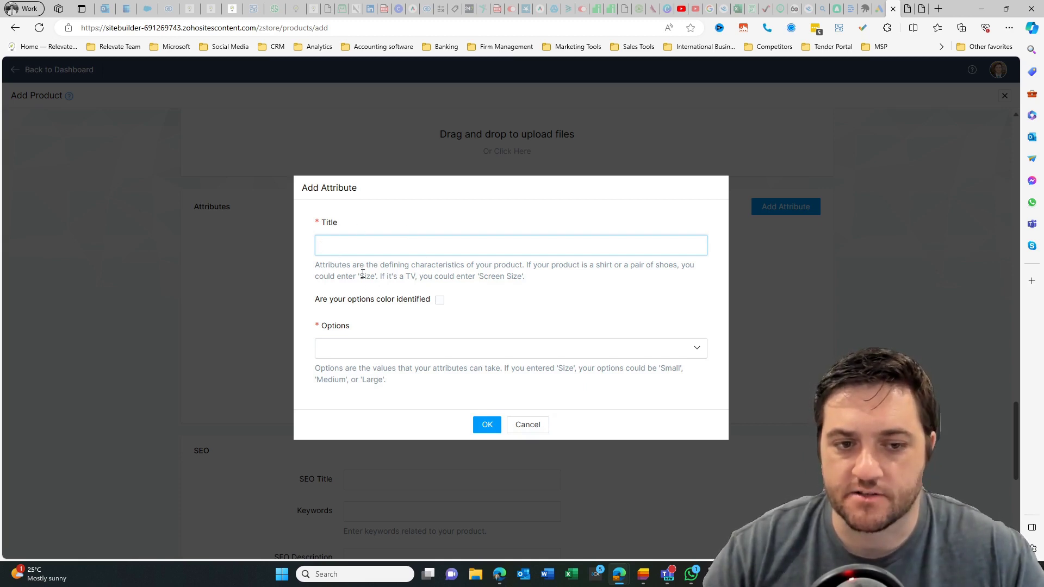
mouse_move(359, 277)
left_mouse_down()
mouse_move(375, 279)
mouse_move(372, 286)
left_mouse_up()
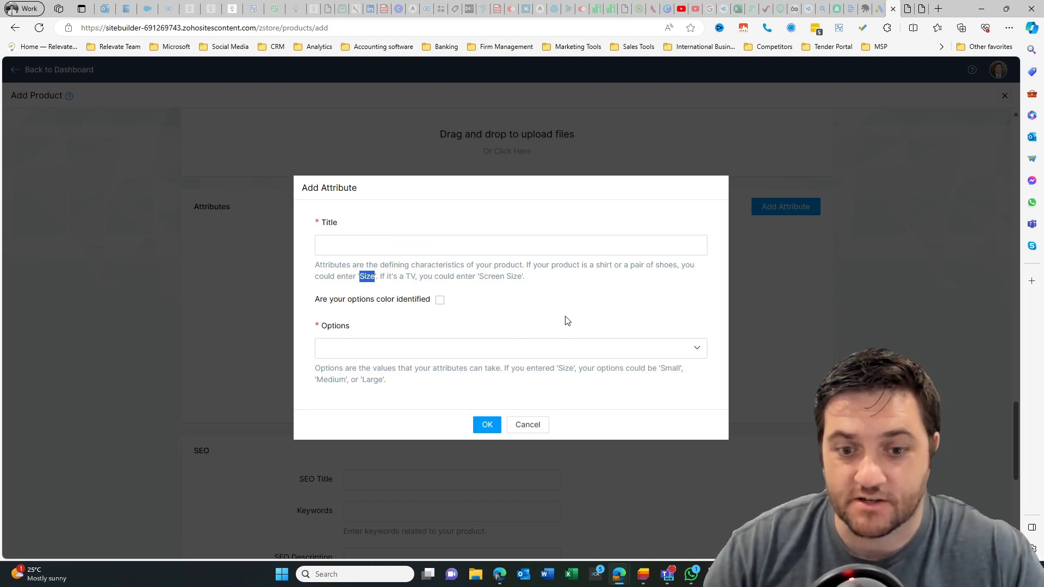
left_click(422, 349)
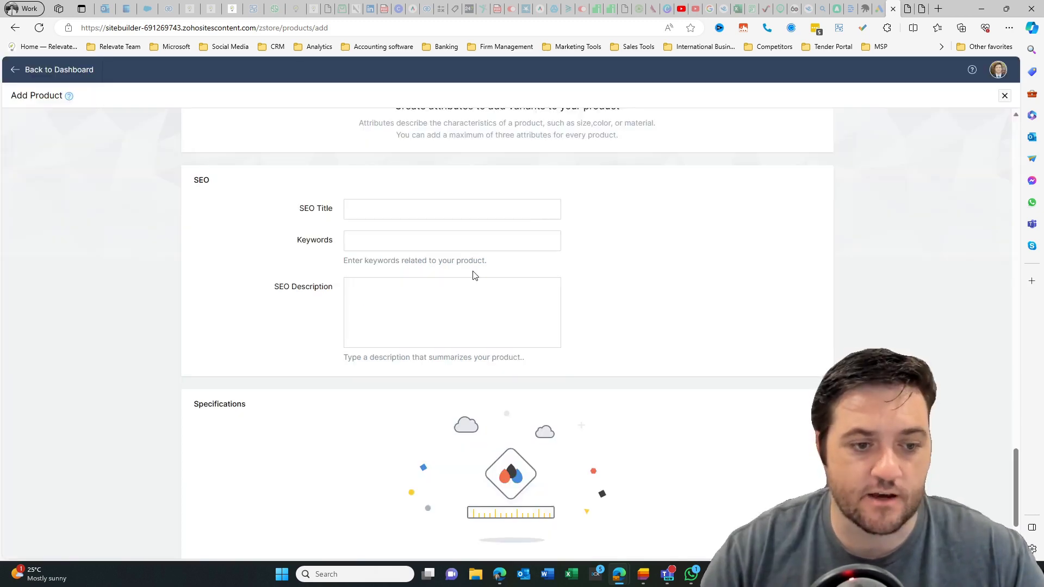
- Save the Coffee Beans product, leaving its SEO fields blank and adding no specifications
scroll(473, 276, "down", 2)
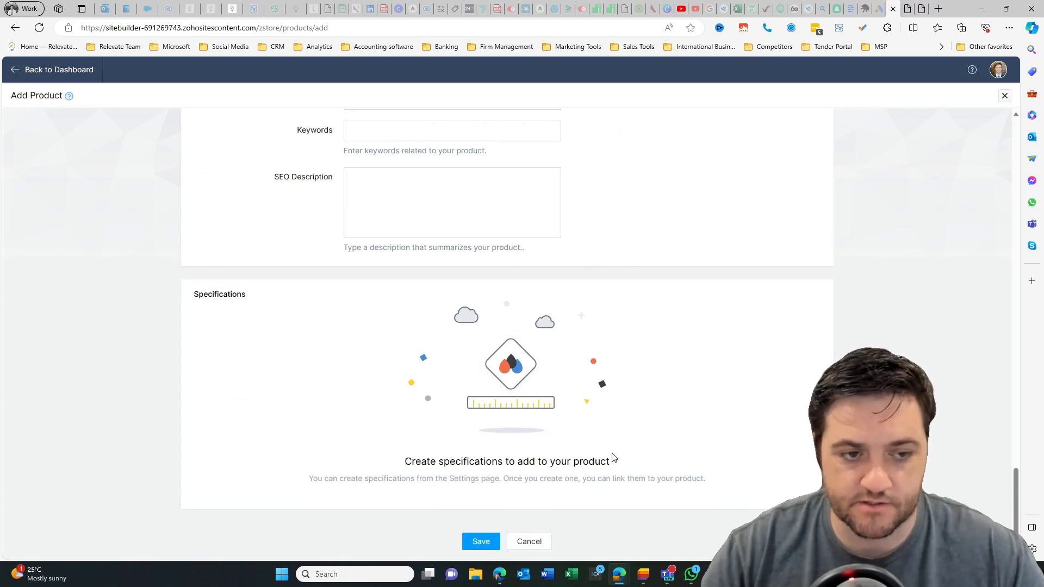
left_click(479, 543)
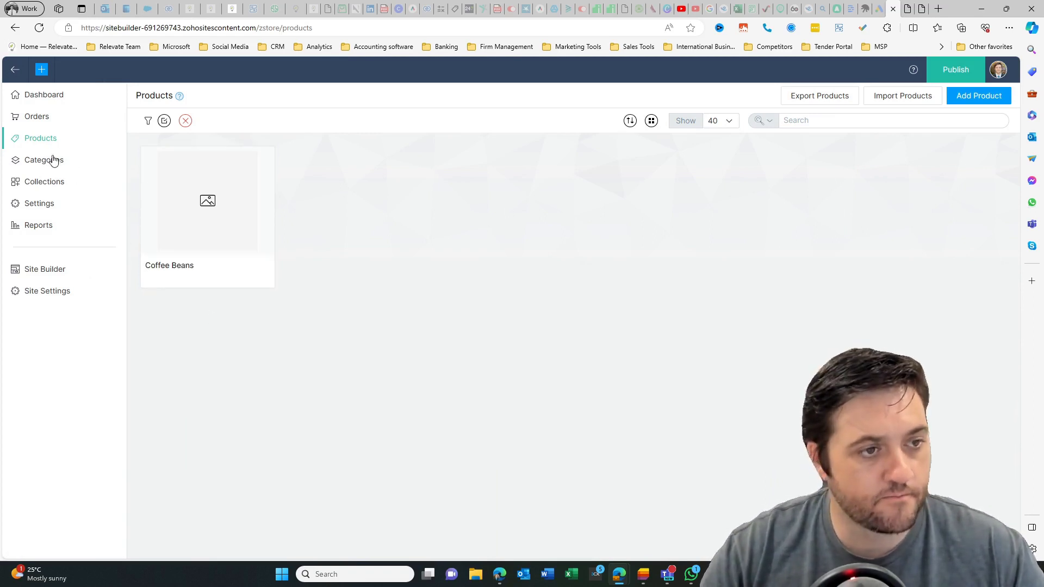
- Delete the Wood product category together with its Steel sub-category
left_click(32, 163)
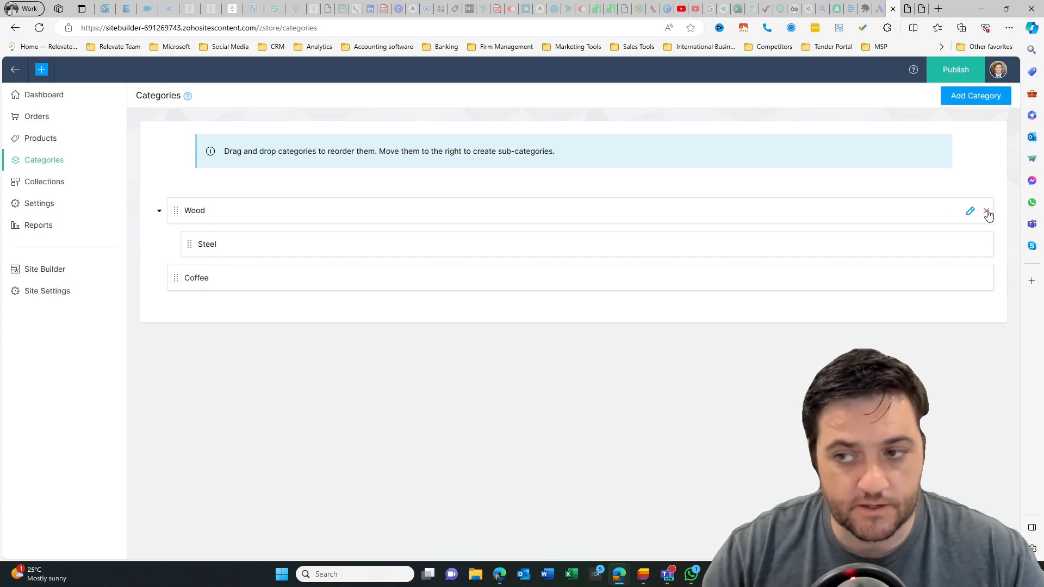
left_click(987, 213)
left_click(480, 341)
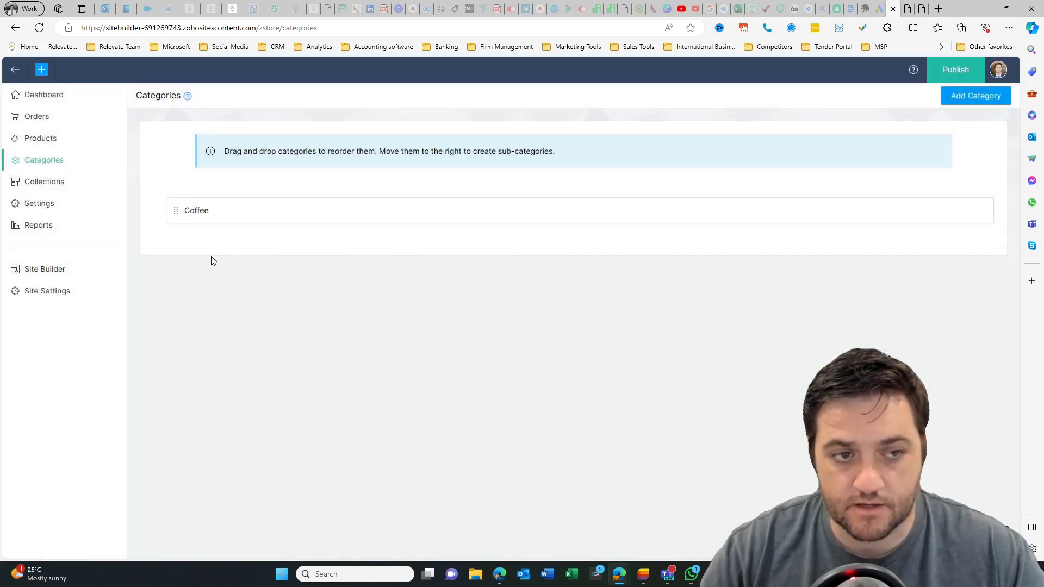
- Add a product category titled Tea under the Base Category
left_click(987, 97)
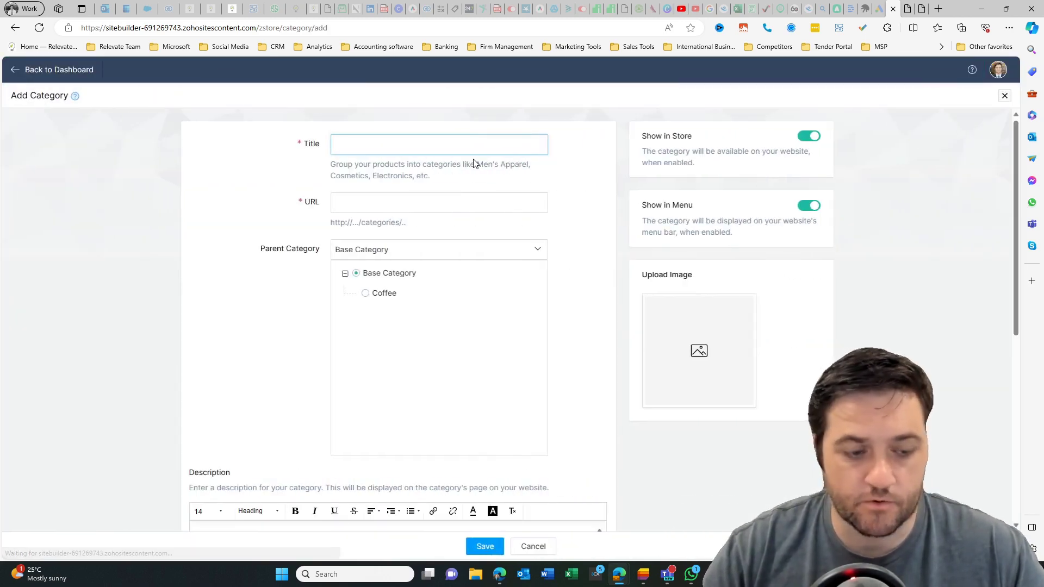
type("Tea")
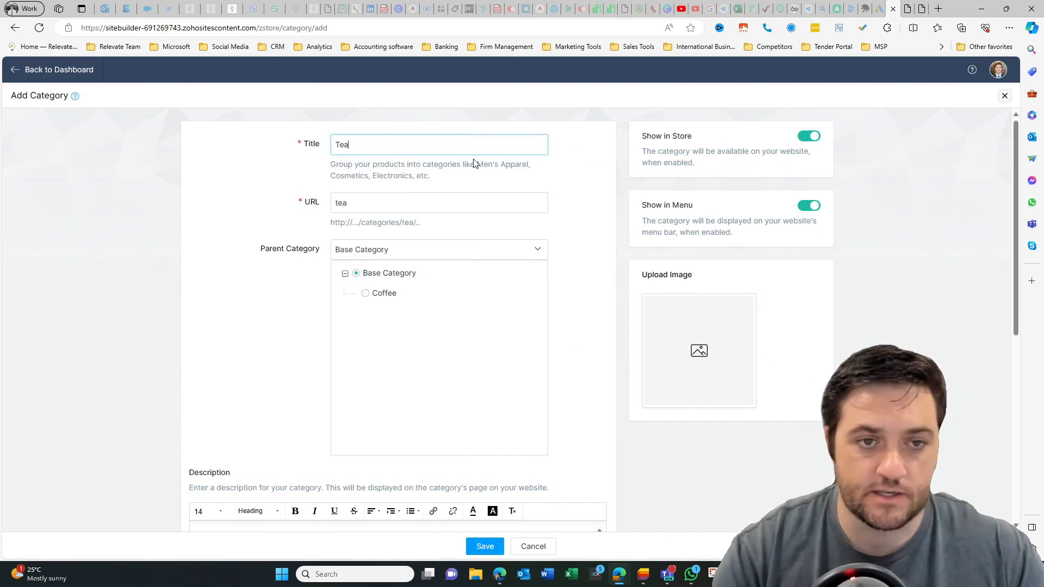
left_click(486, 547)
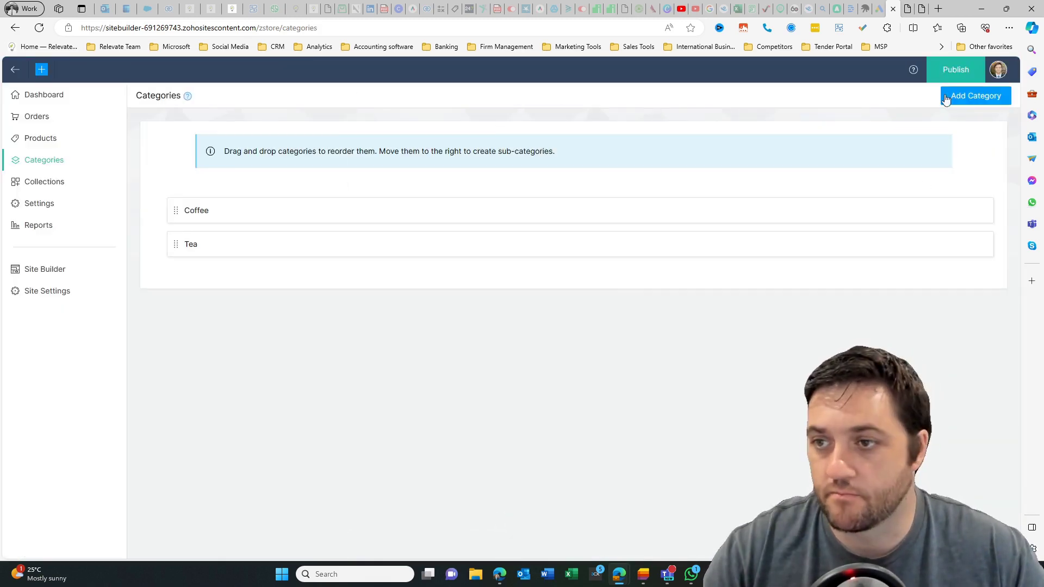
- Add a product category titled Consumables under the Base Category
left_click(973, 101)
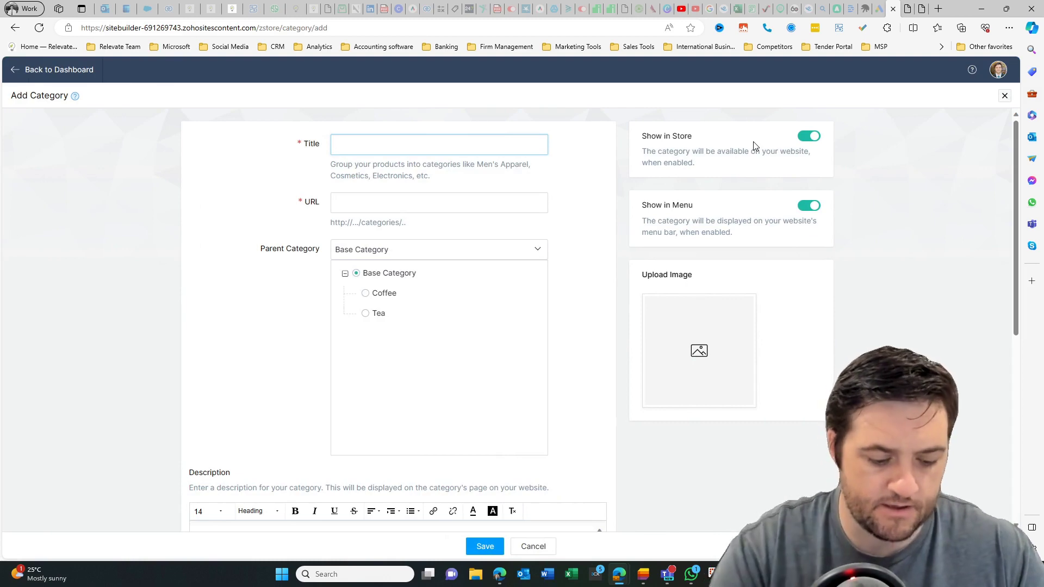
type("Consumables")
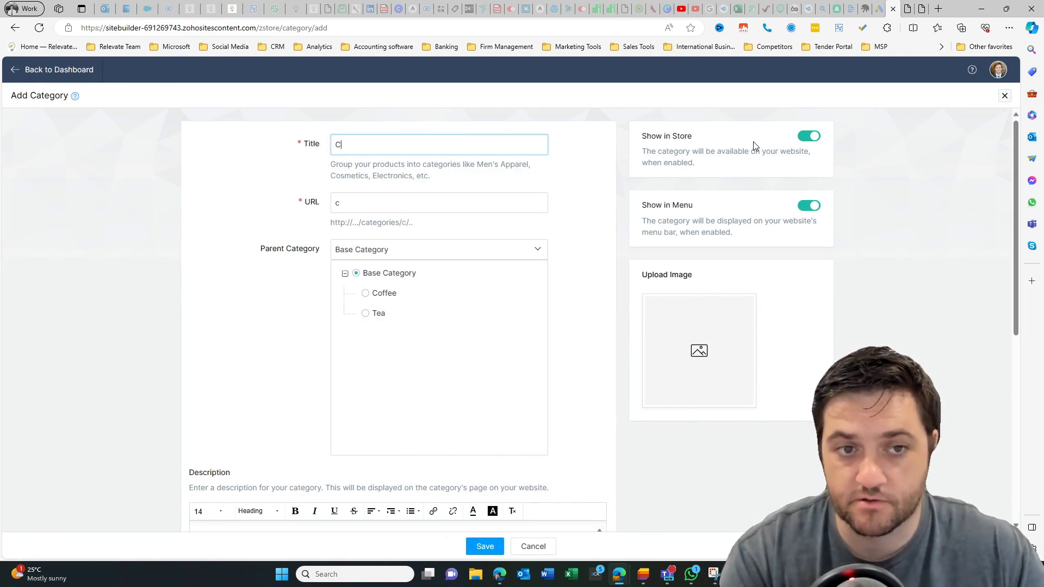
scroll(736, 253, "down", 6)
scroll(622, 482, "down", 2)
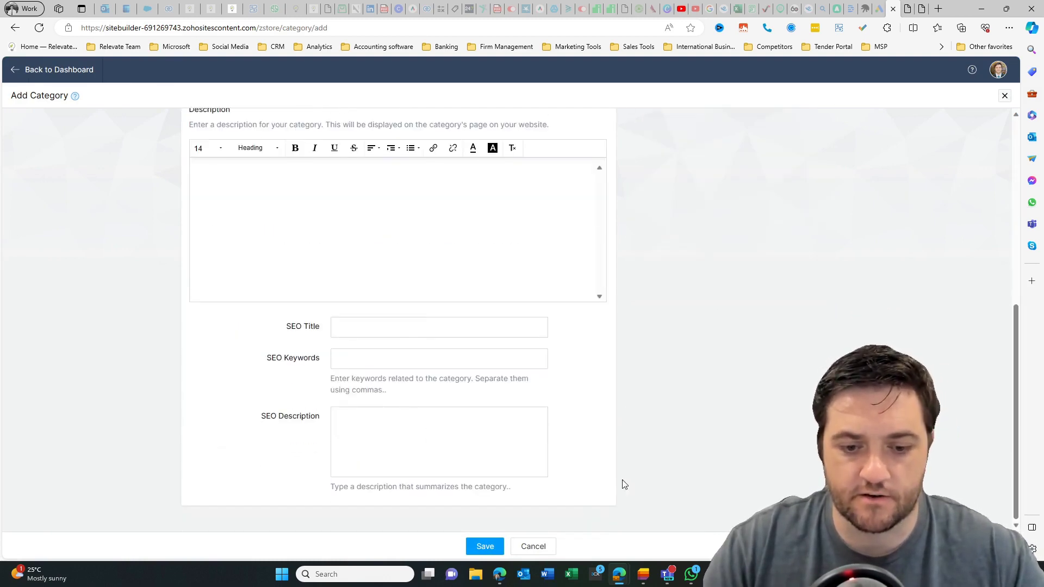
scroll(814, 187, "up", 7)
left_click(484, 546)
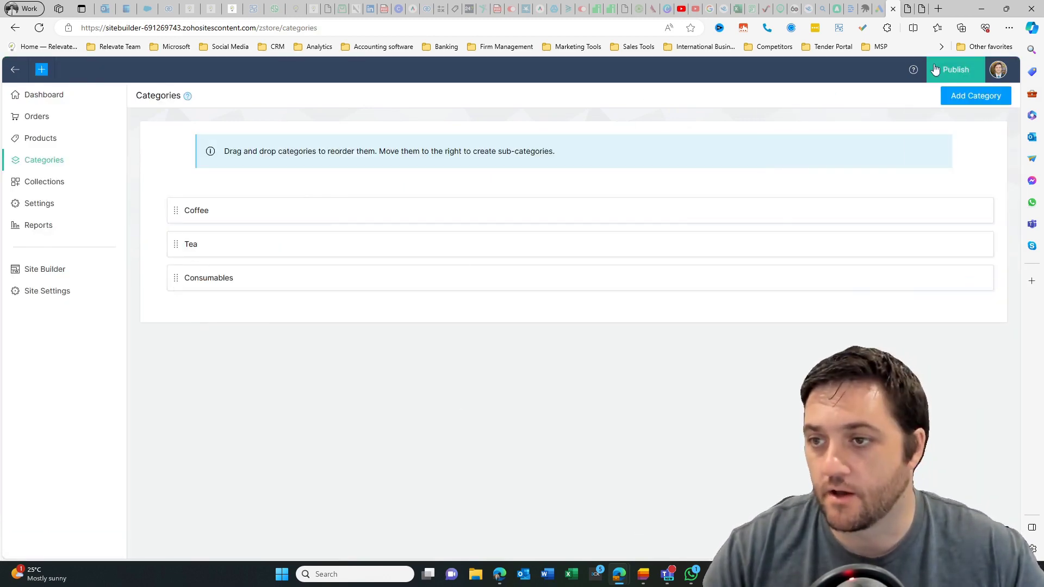
- Add a product category titled Equipment and make the Consumables category its sub-category
left_click(971, 103)
type("Equi[p")
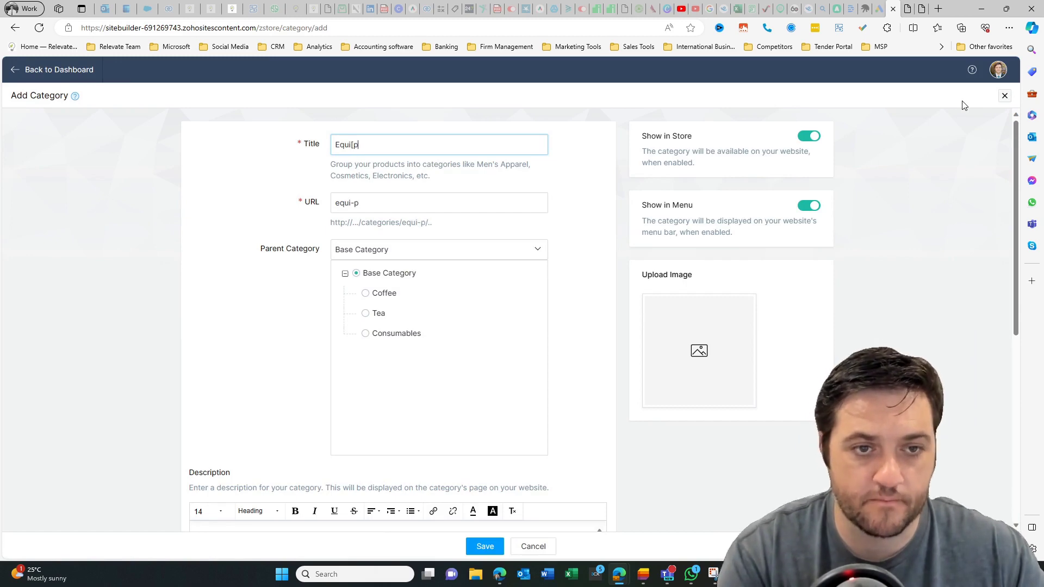
key("BackSpace")
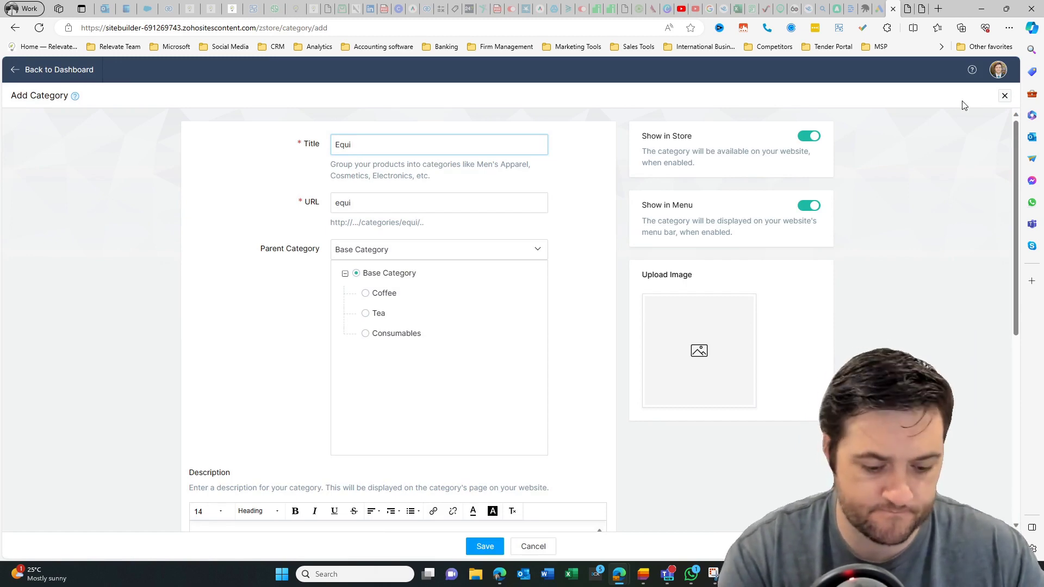
type("pment")
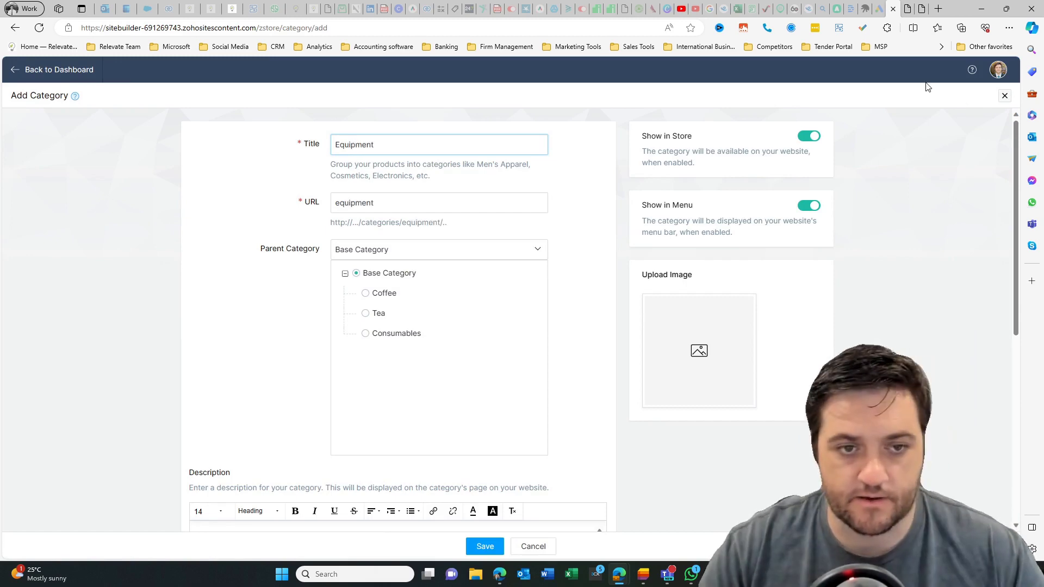
left_click(483, 546)
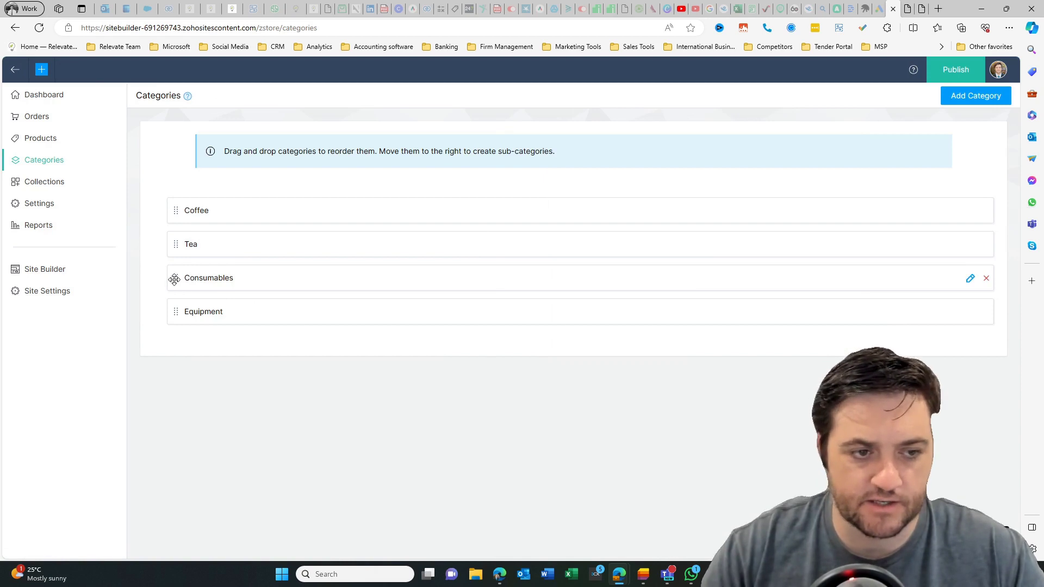
left_click_drag(174, 279, 182, 329)
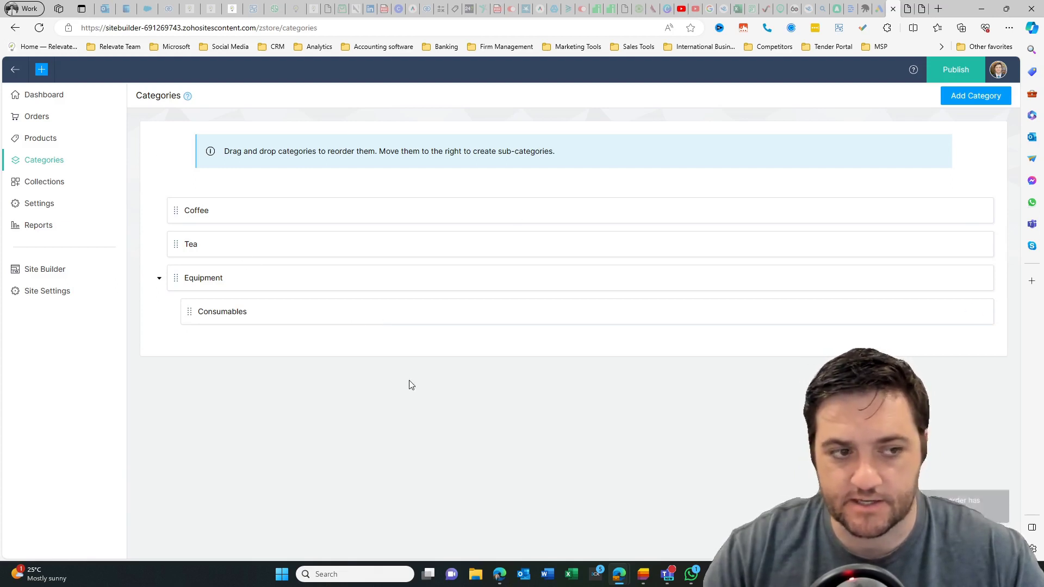
- Examine the All Products collection's title, URL, description, SEO and filter settings
left_click(34, 189)
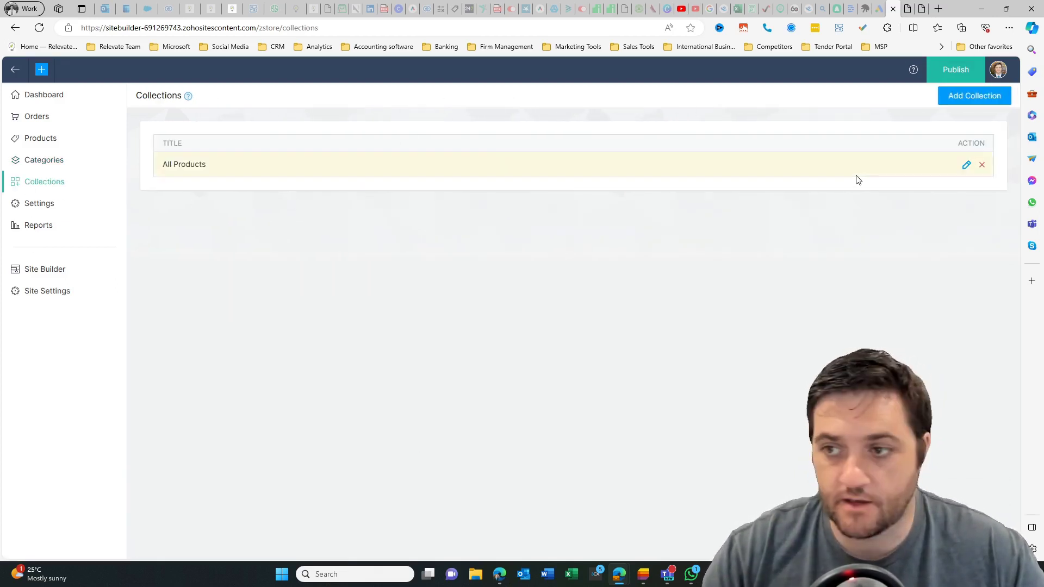
left_click(967, 165)
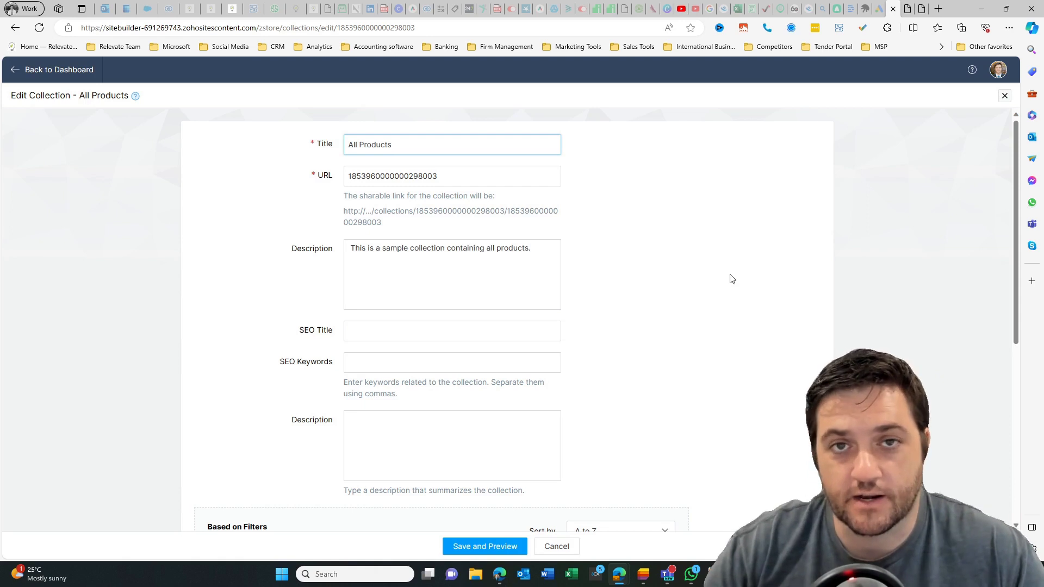
scroll(731, 279, "down", 1)
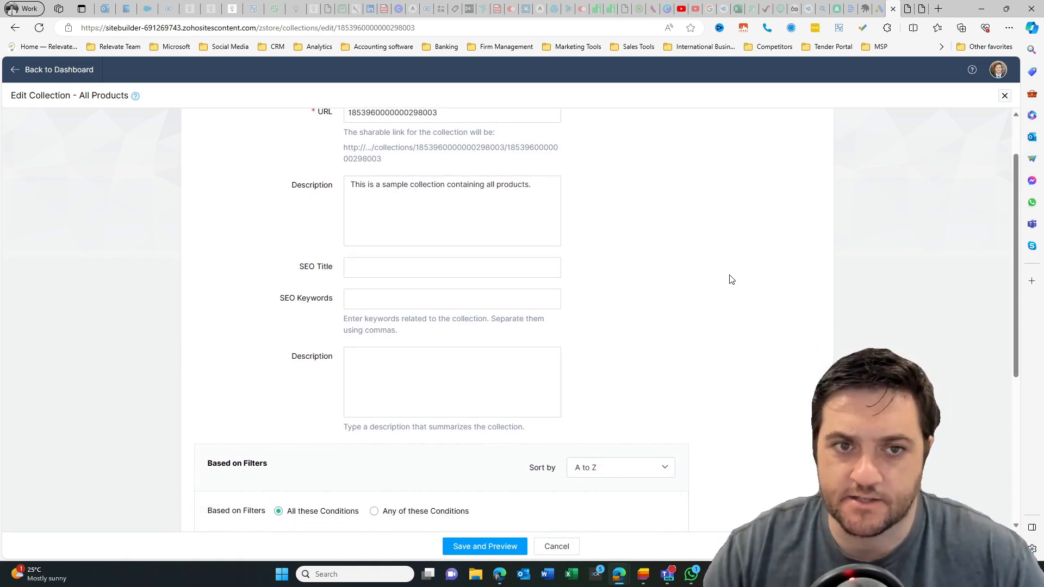
scroll(732, 279, "up", 1)
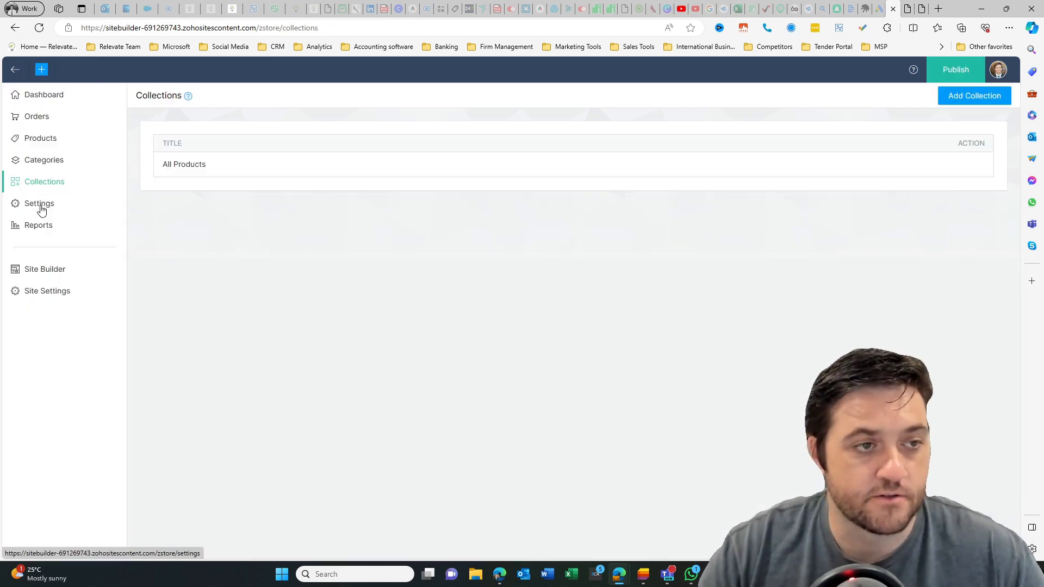
- Review the store's shipping carrier options and its Buy Button page in the settings
left_click(41, 208)
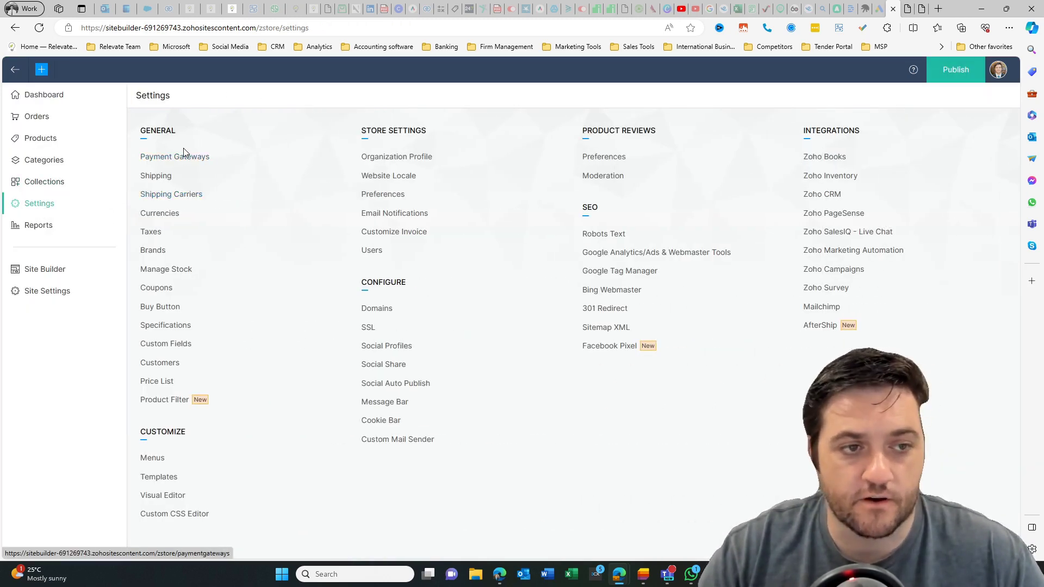
left_click(160, 194)
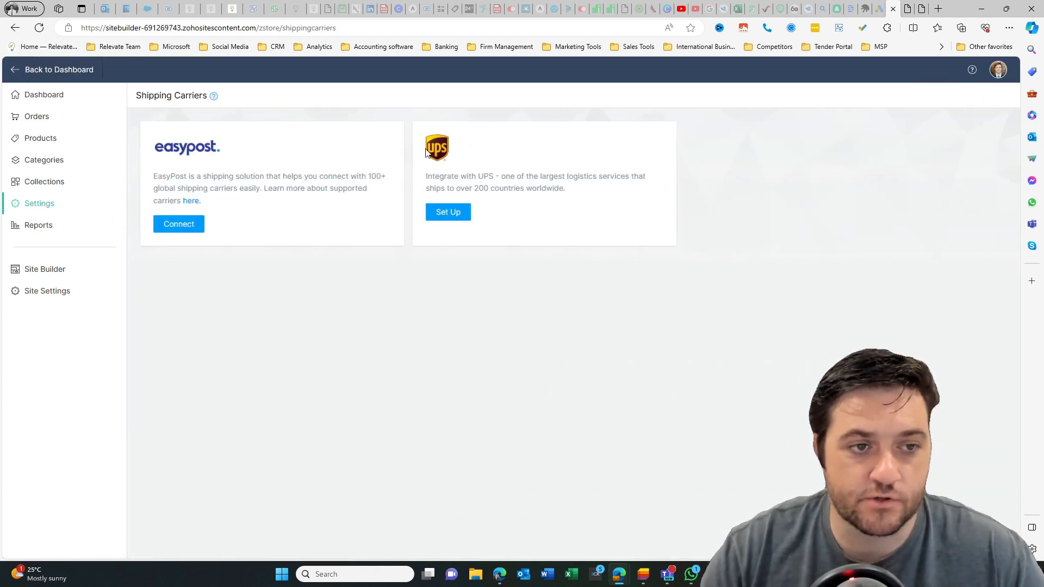
left_click(39, 208)
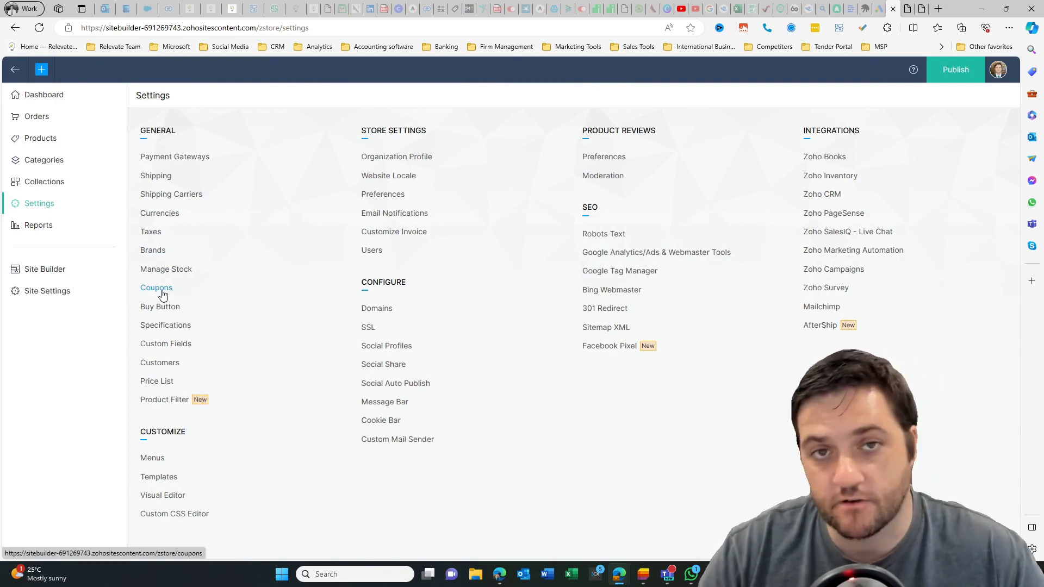
left_click(170, 308)
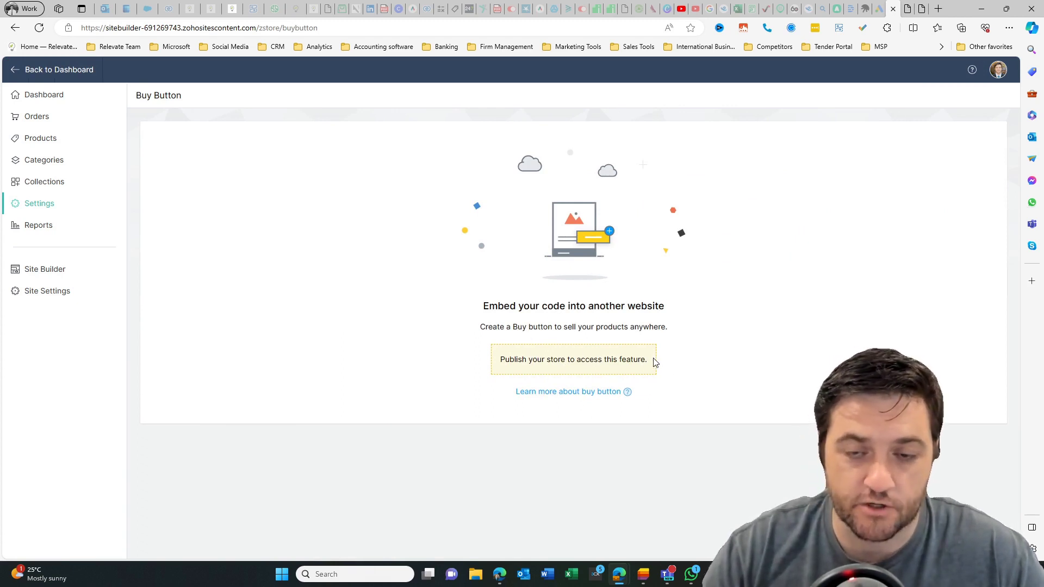
left_click(19, 70)
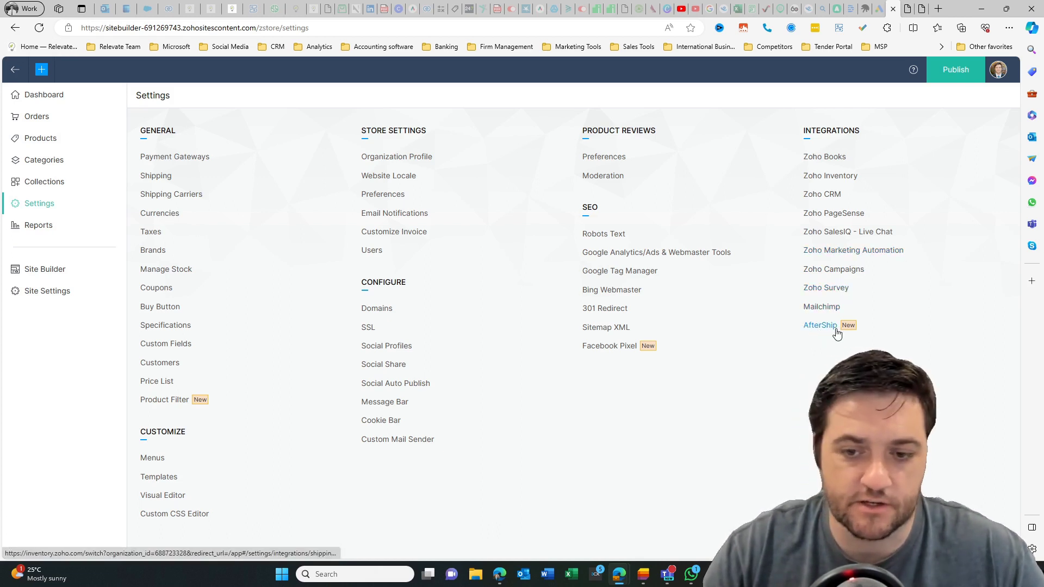
- Examine the store's sales by orders, traffic visits and top purchasers reports
left_click(32, 227)
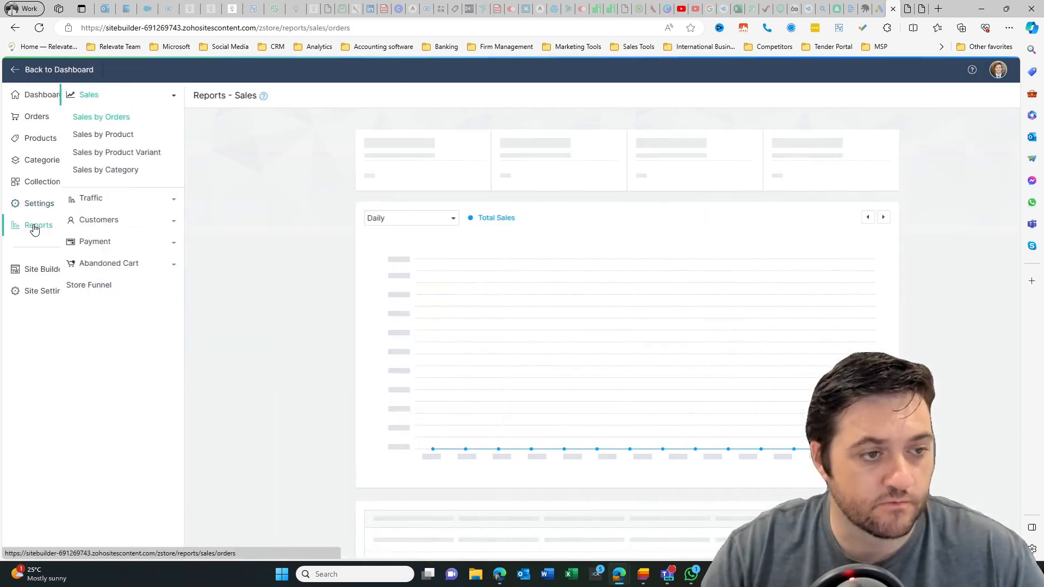
scroll(261, 221, "down", 6)
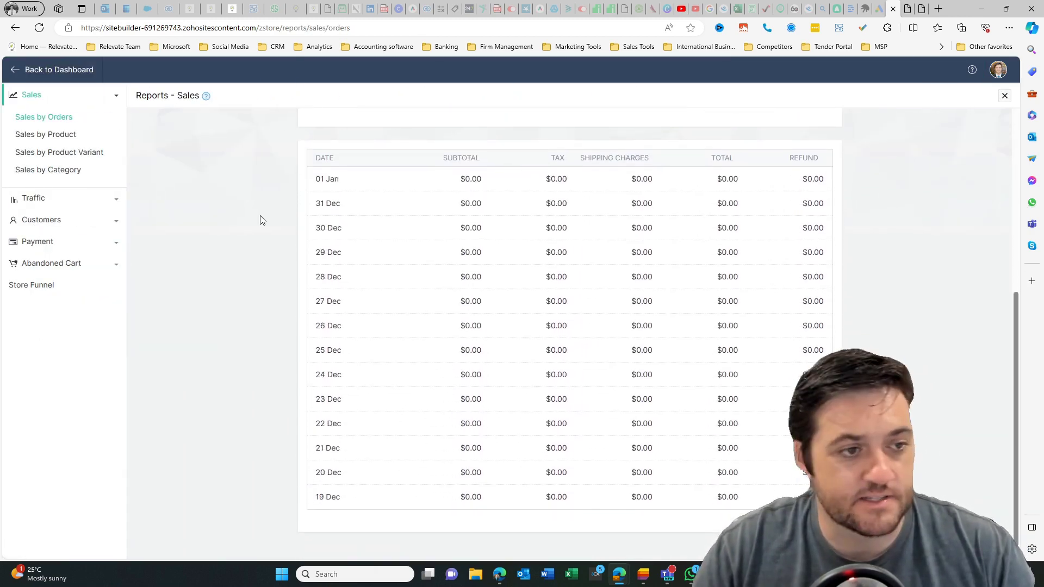
left_click(41, 198)
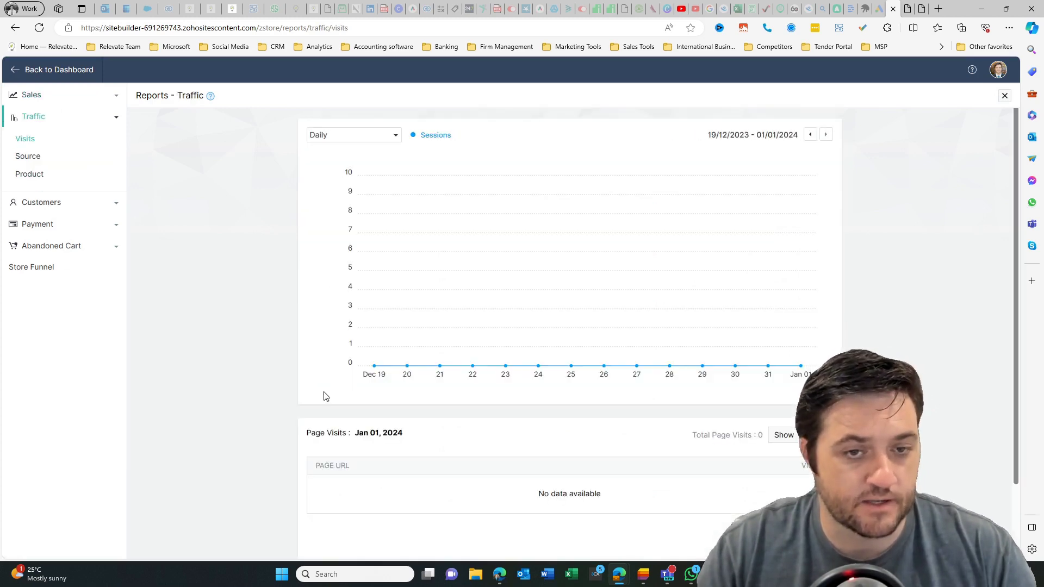
left_click(63, 208)
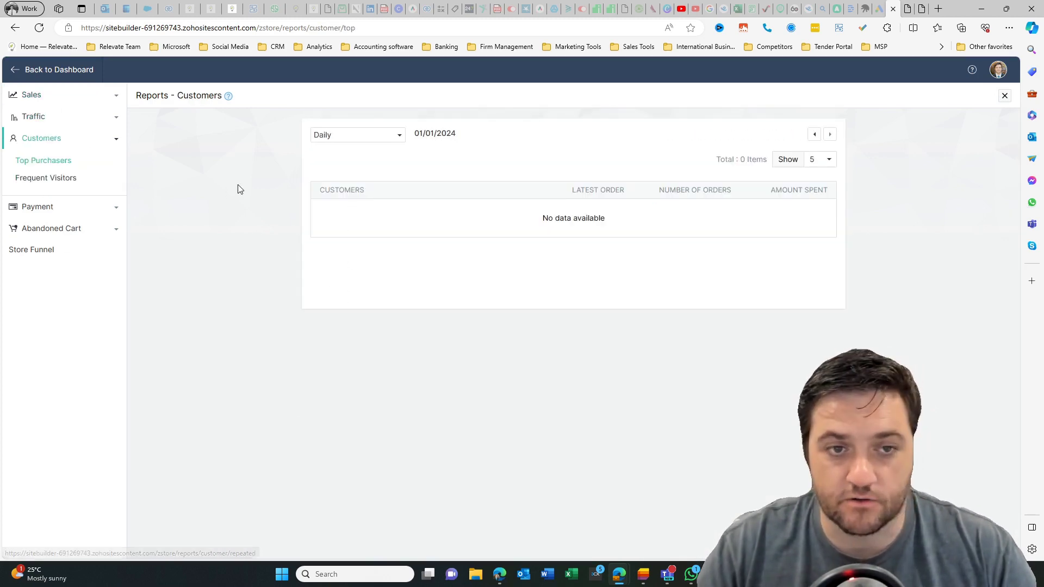
- Examine the payment, abandoned cart and store funnel reports, and return to the store dashboard
left_click(44, 208)
left_click(50, 210)
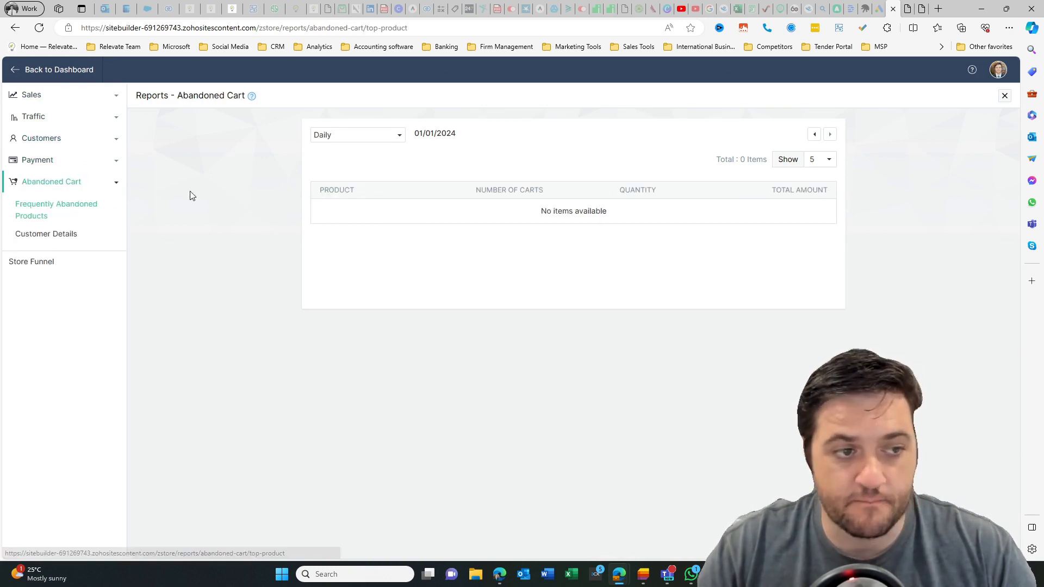
left_click(44, 264)
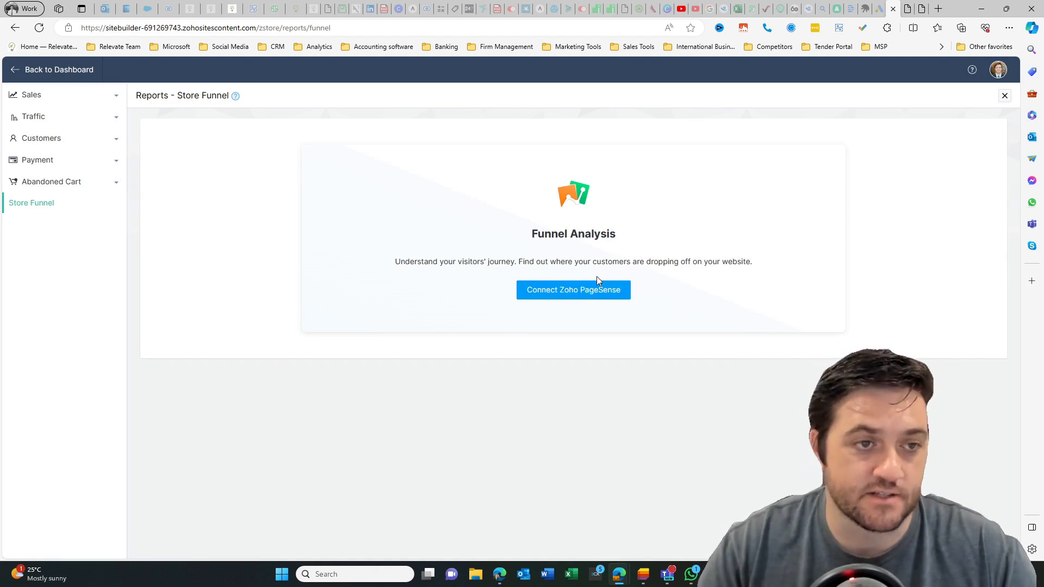
left_click(59, 69)
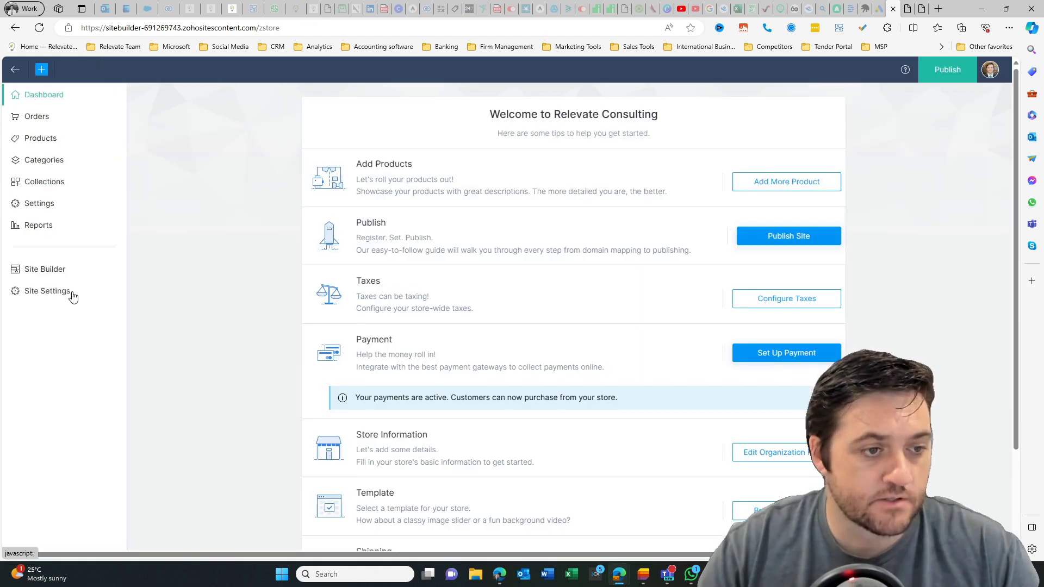
- Open the store's home page in the site builder and examine its sections down to the footer
left_click(44, 270)
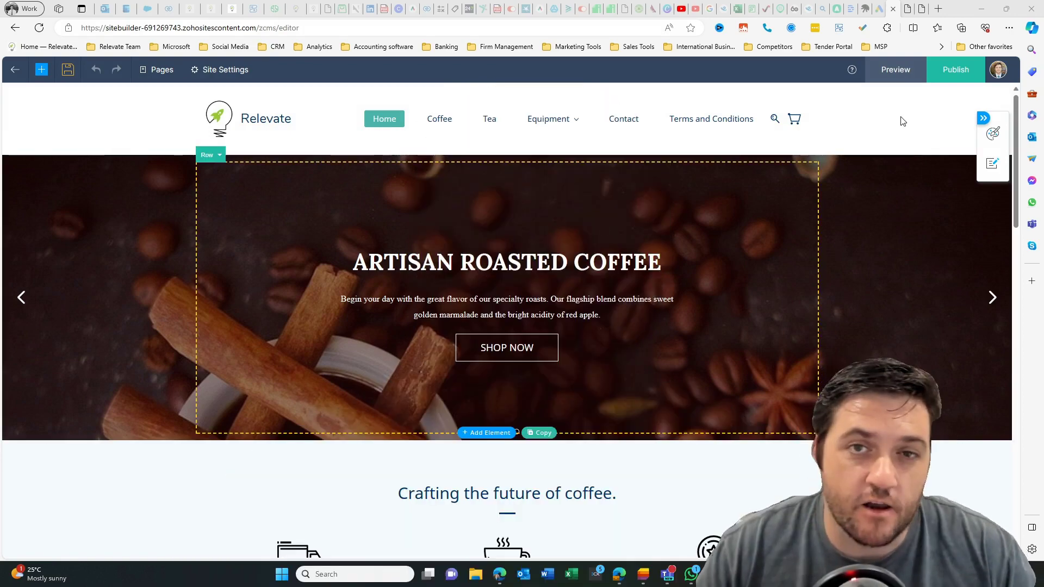
scroll(313, 212, "down", 5)
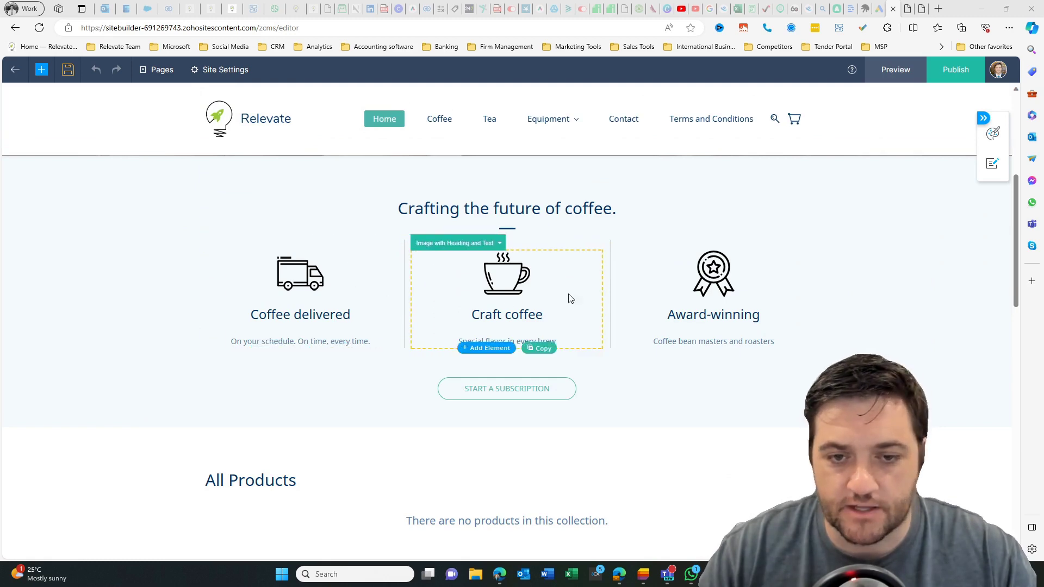
scroll(345, 317, "down", 4)
scroll(328, 292, "down", 1)
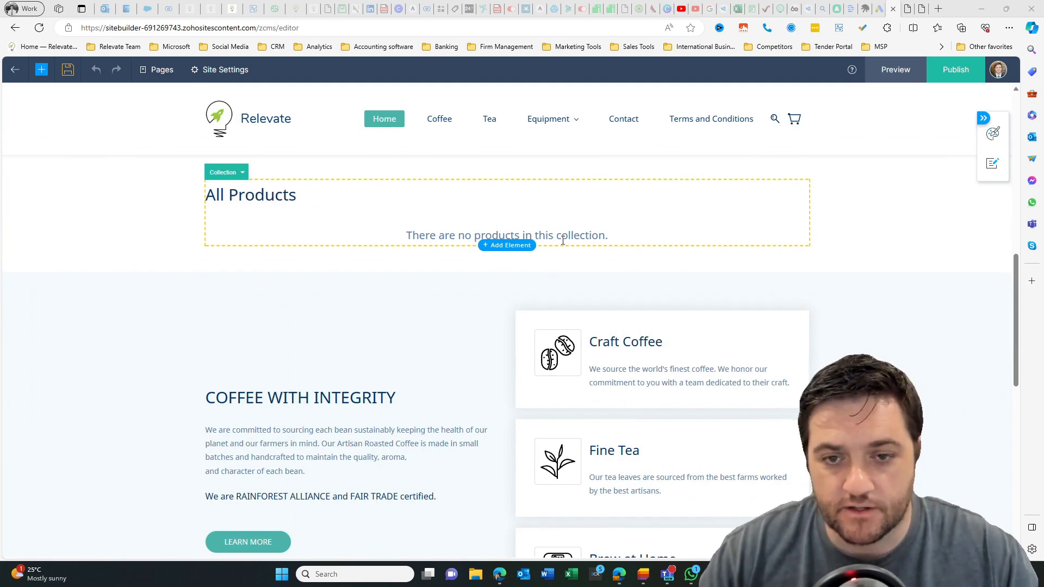
scroll(316, 239, "down", 2)
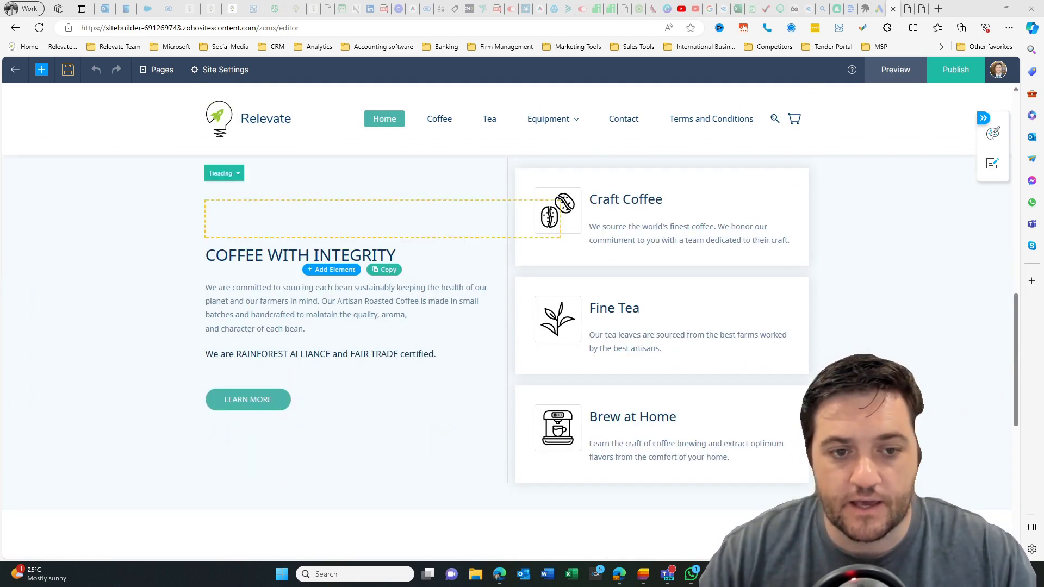
scroll(660, 331, "down", 2)
scroll(660, 356, "down", 4)
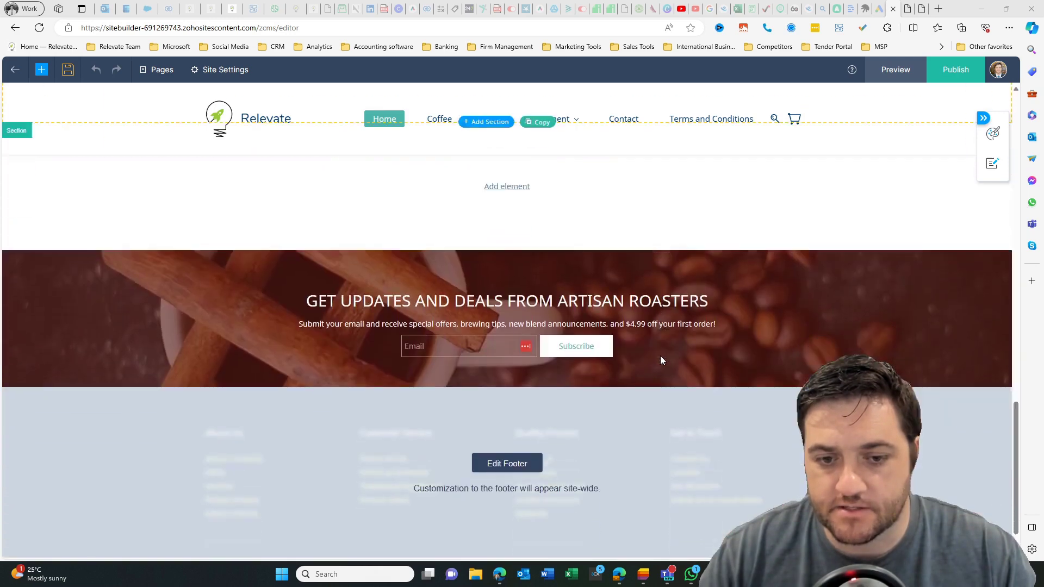
scroll(593, 305, "up", 1)
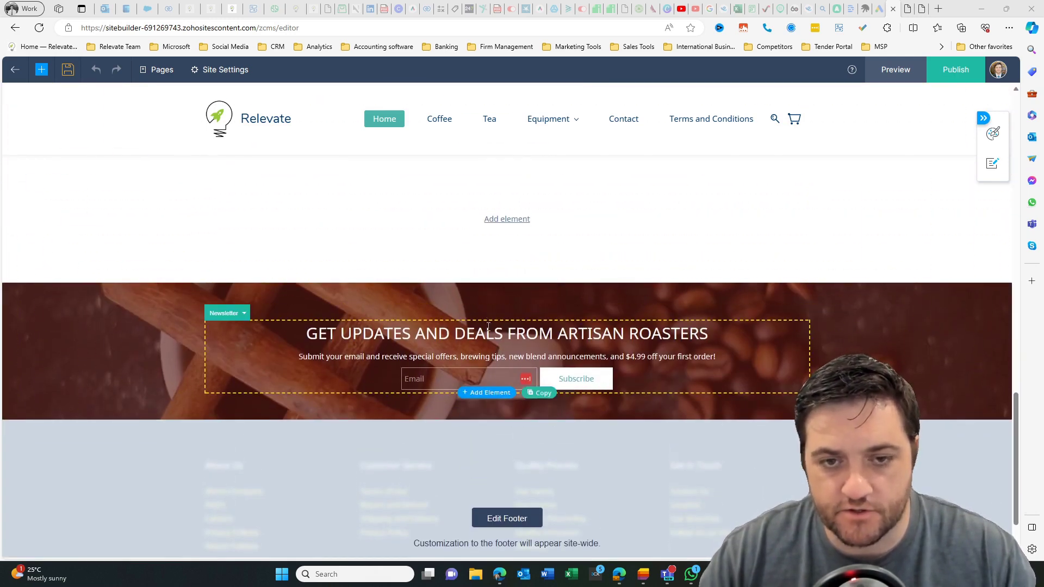
scroll(488, 327, "up", 2)
- Browse the elements, apps and forms that can be added to the empty section above the newsletter
left_click(508, 362)
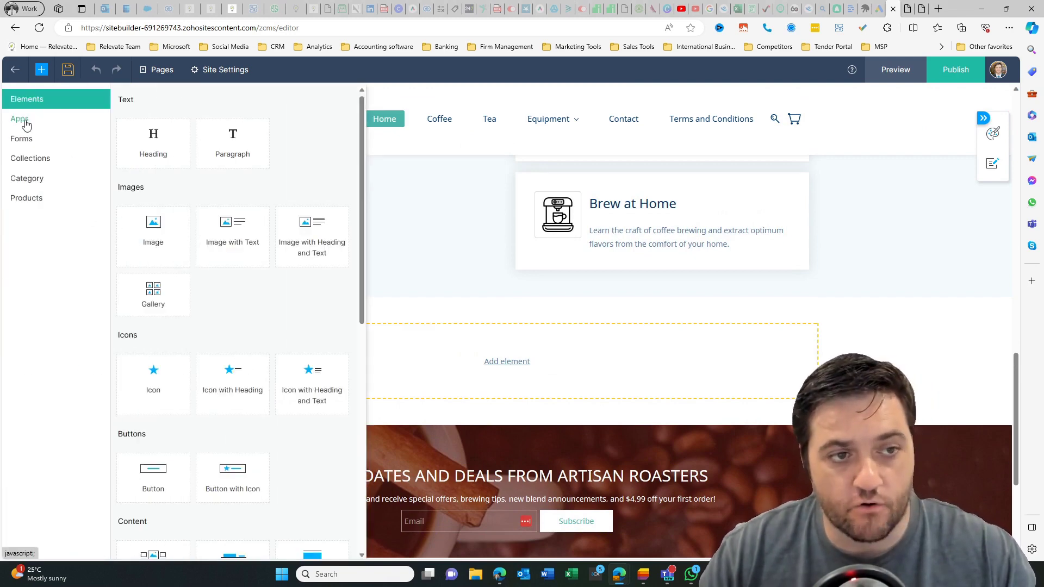
scroll(210, 268, "down", 8)
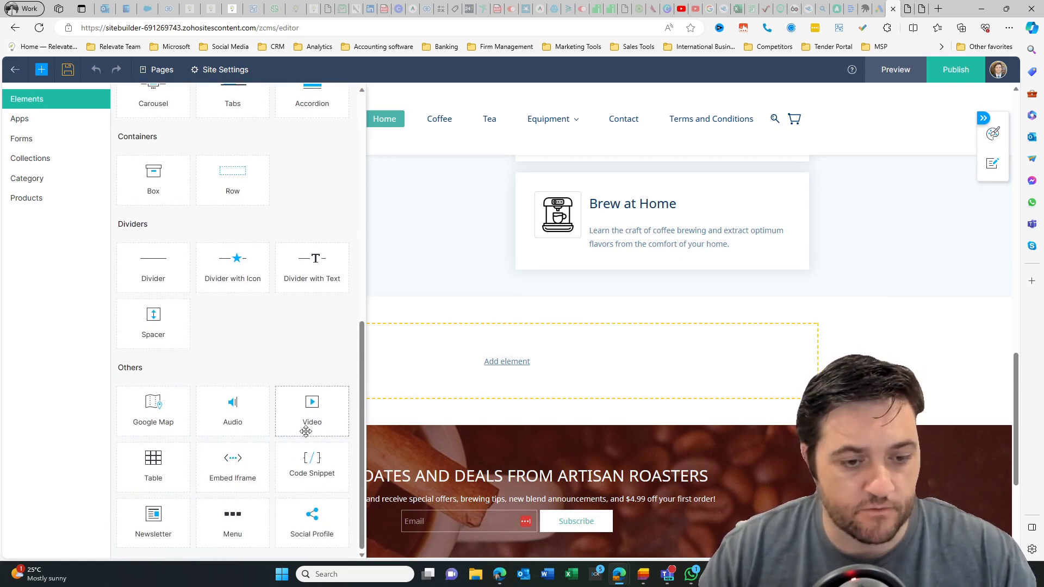
left_click(38, 124)
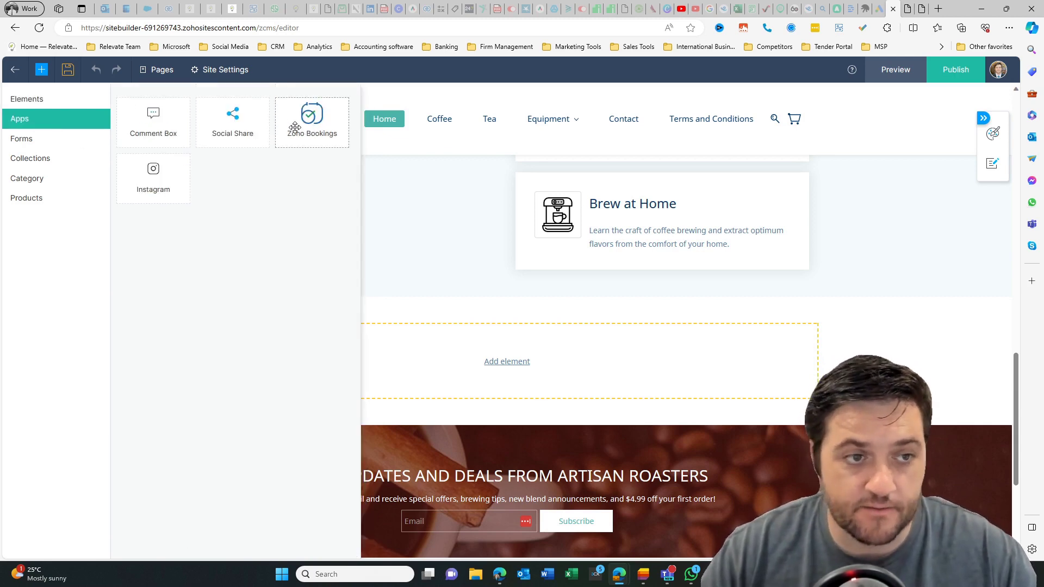
left_click(24, 140)
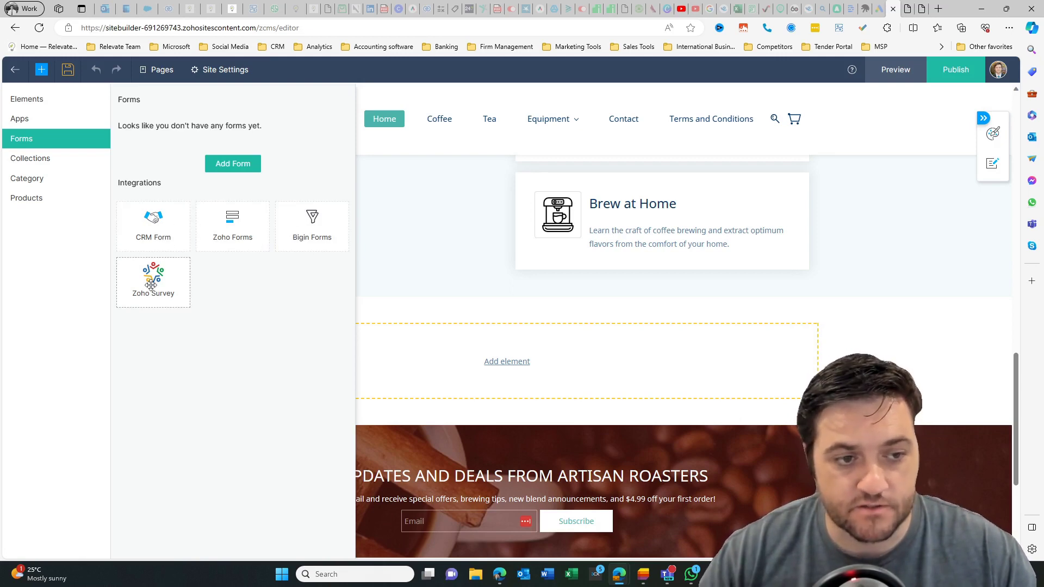
- Try inserting the All Products collection into the empty section above the newsletter, and delete it again
left_click(11, 163)
left_click(137, 150)
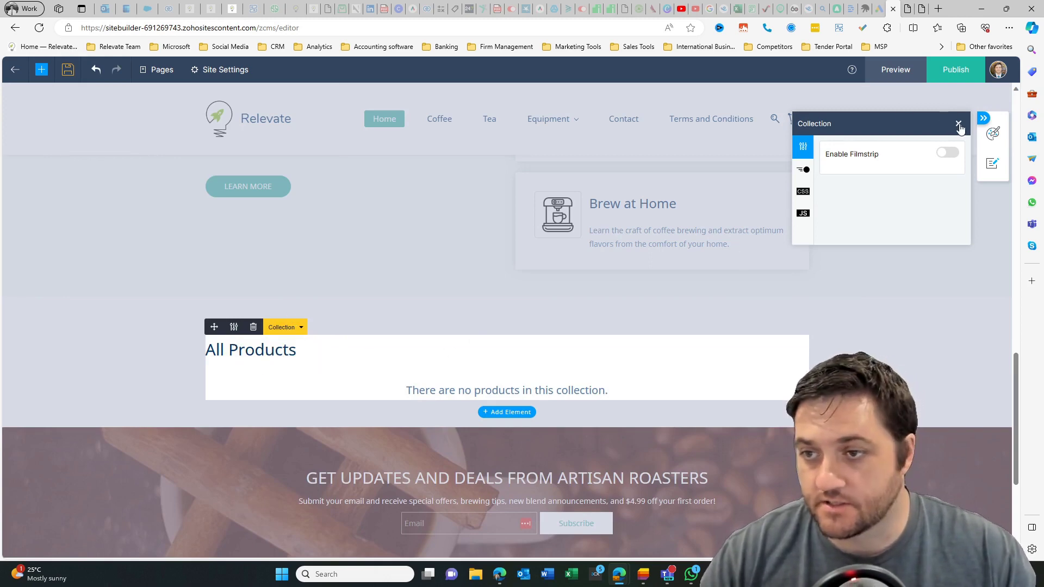
left_click(959, 123)
left_click(253, 327)
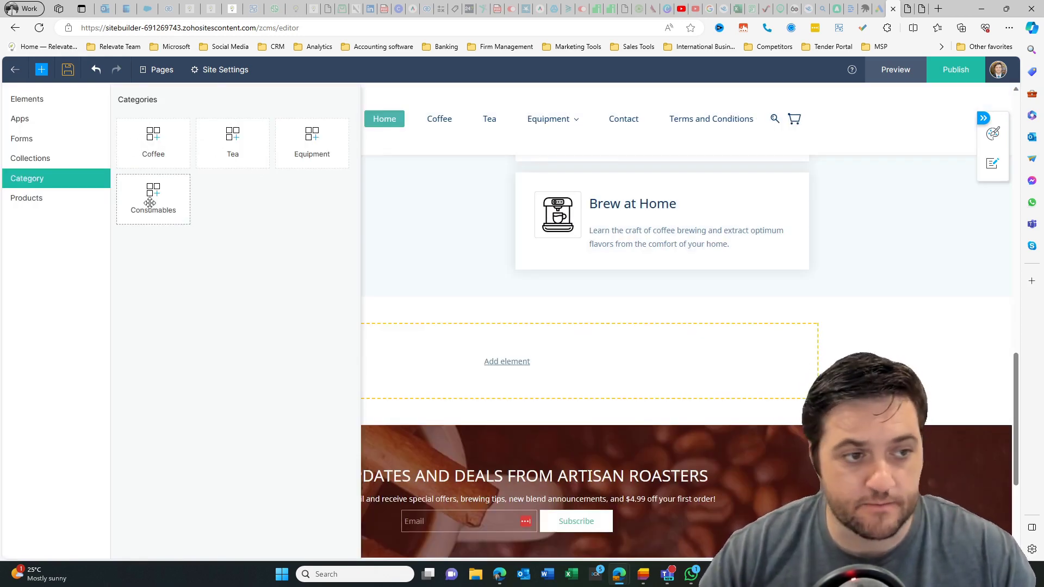
- Look over the categories and products available for insertion in the empty section
left_click(26, 198)
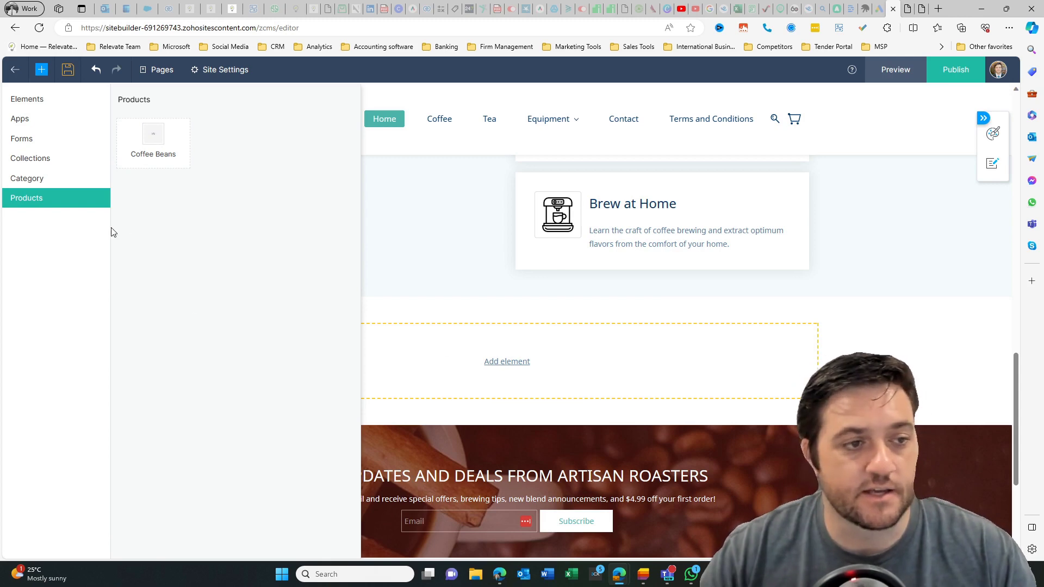
left_click(16, 69)
- Browse the ready-made sections, saved sections, elements, apps, forms, collections and categories that can be added above the All Products section
scroll(417, 294, "up", 4)
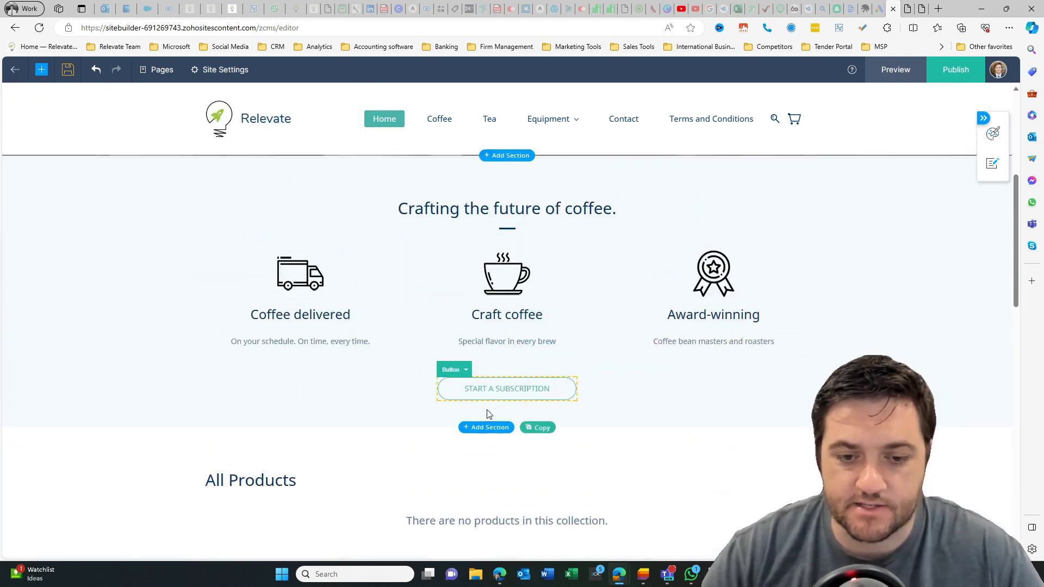
scroll(488, 408, "down", 1)
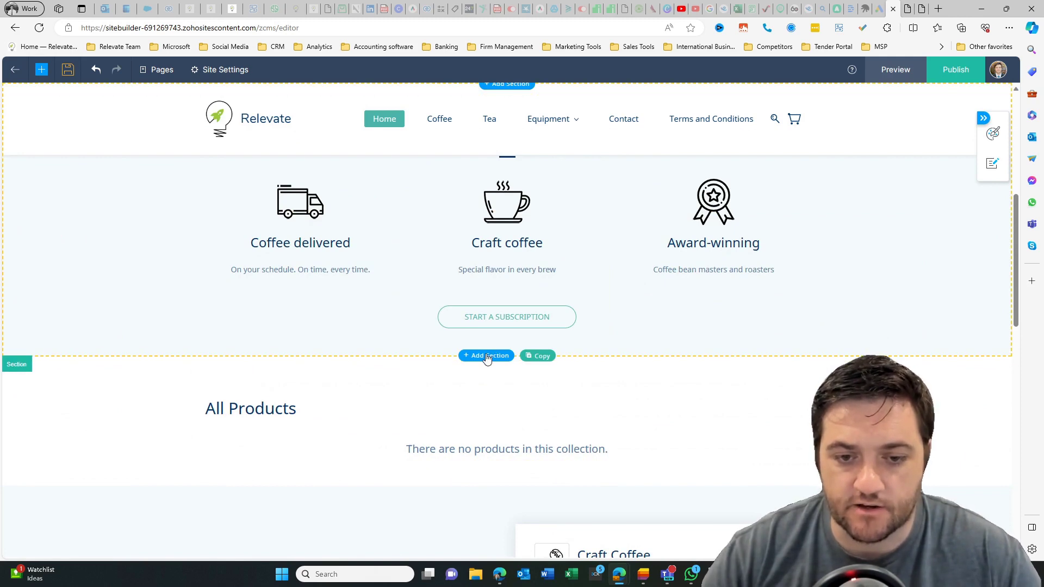
left_click(488, 356)
scroll(220, 239, "down", 4)
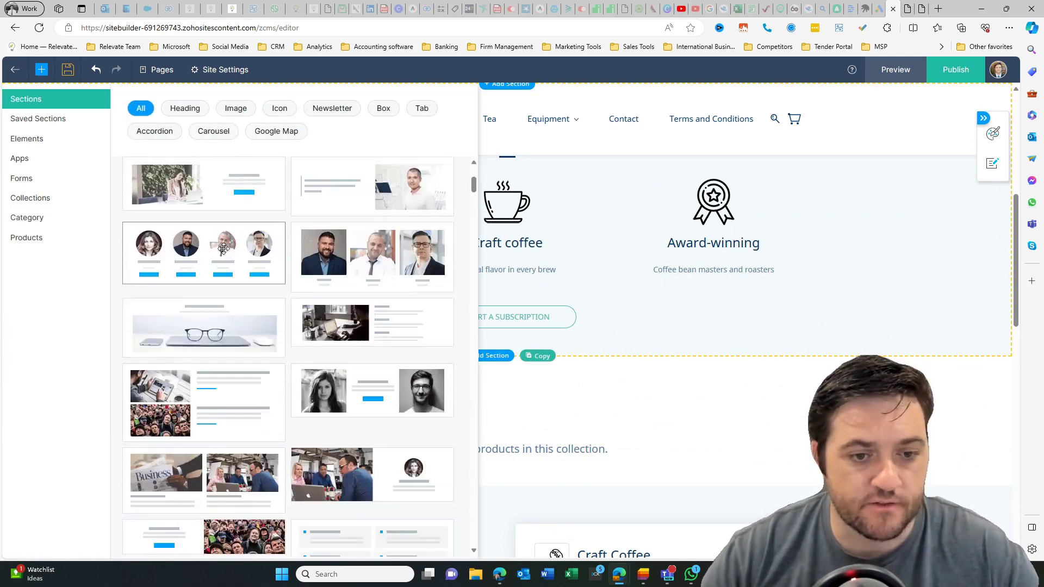
scroll(224, 249, "down", 6)
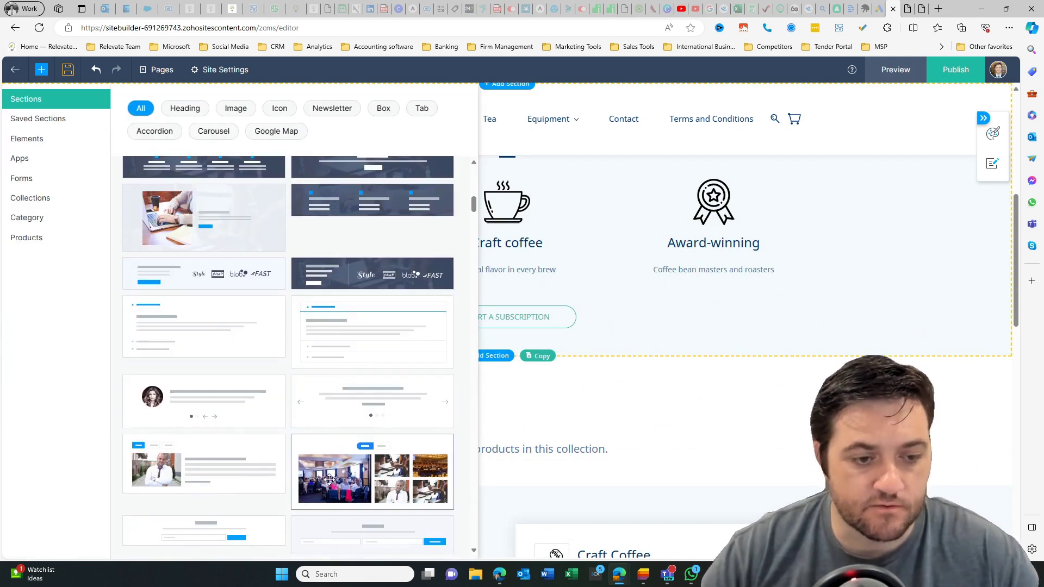
scroll(261, 196, "down", 3)
left_click(37, 121)
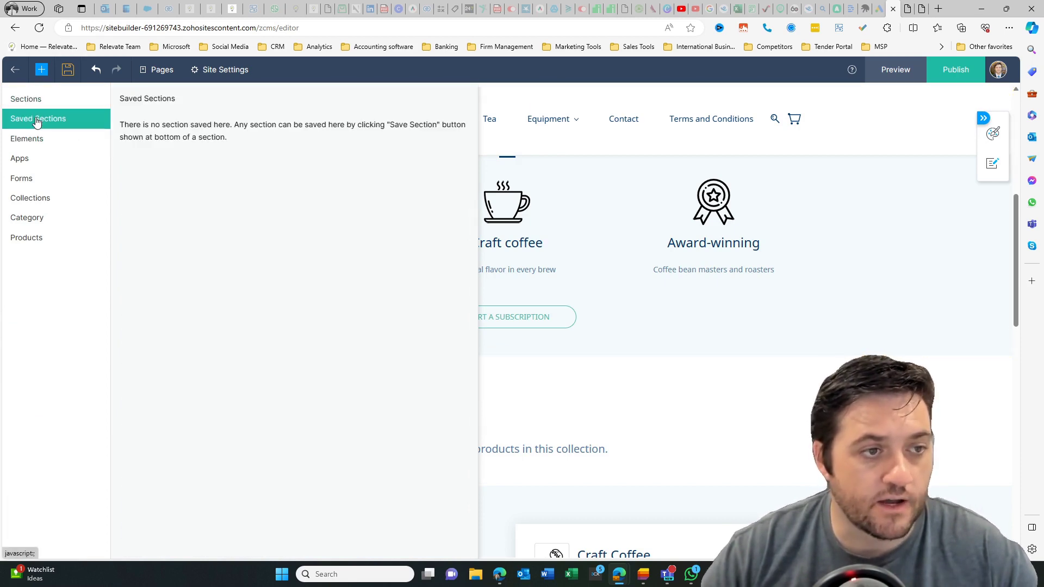
left_click(33, 133)
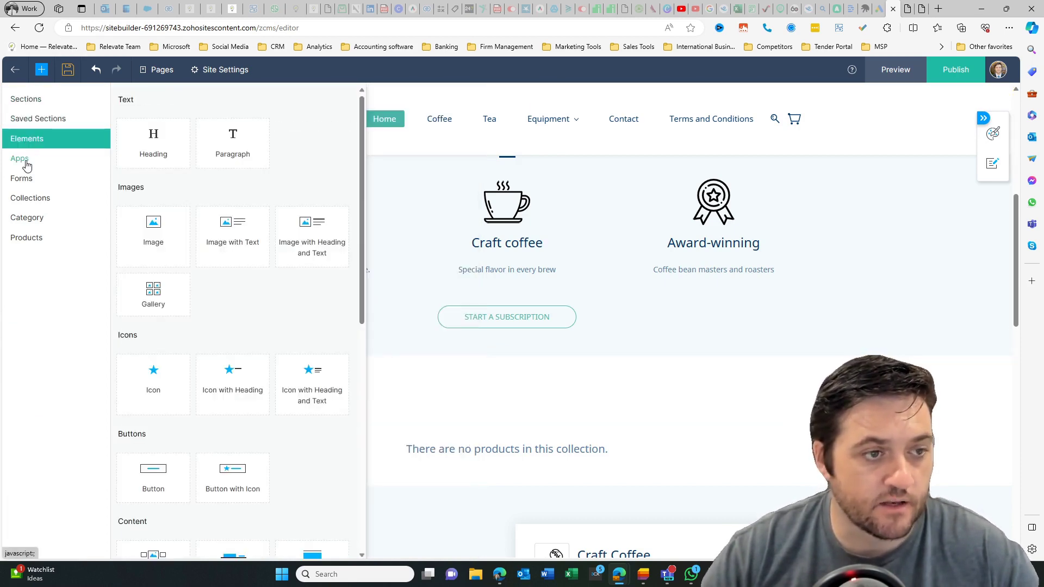
left_click(25, 160)
left_click(22, 179)
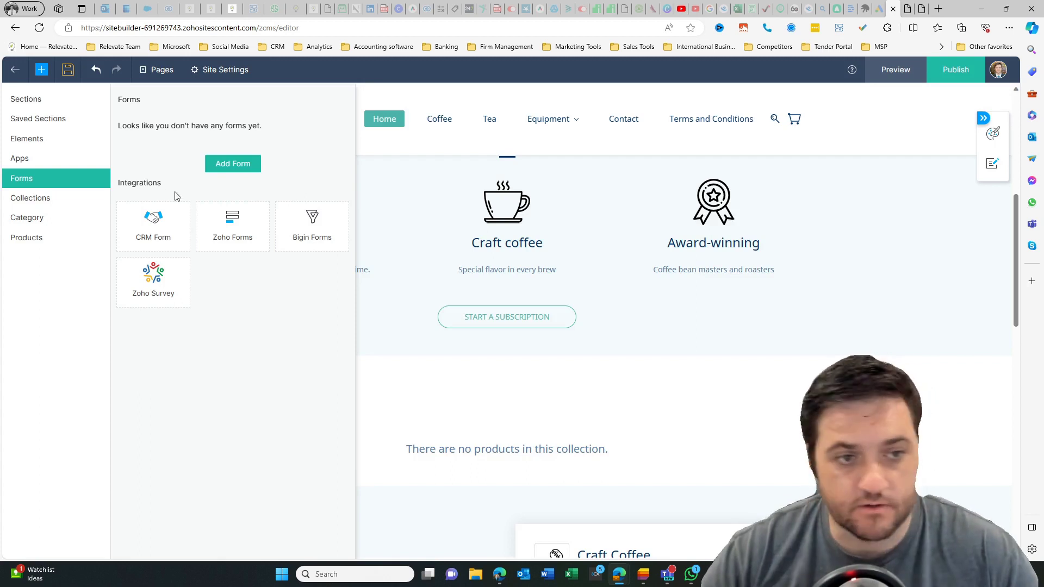
left_click(49, 205)
left_click(45, 215)
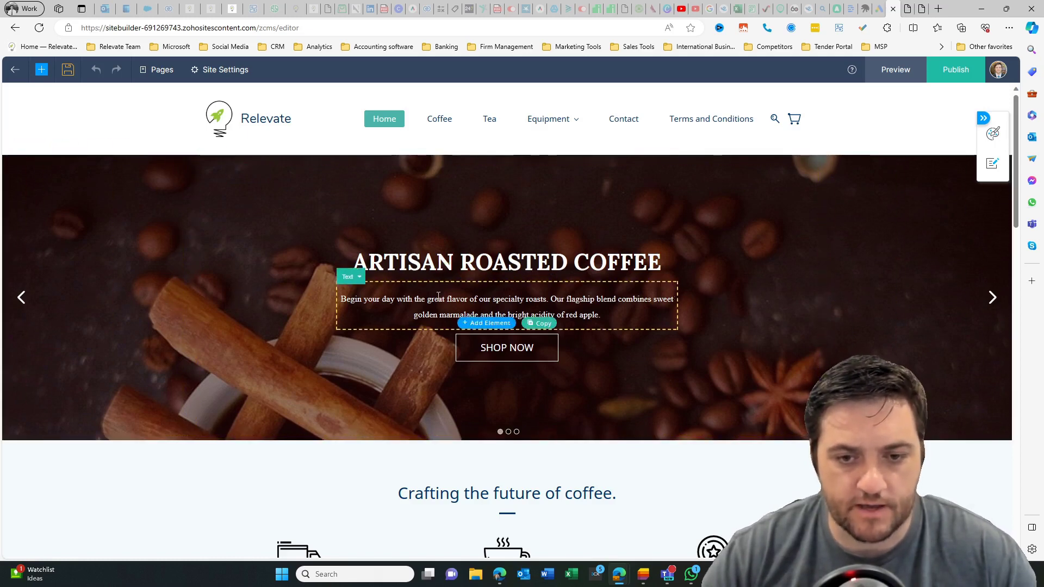
- Replace the Artisan Roasted Coffee hero slide's background with the uploaded MicrosoftTeams image and close the slide settings
left_click(144, 293)
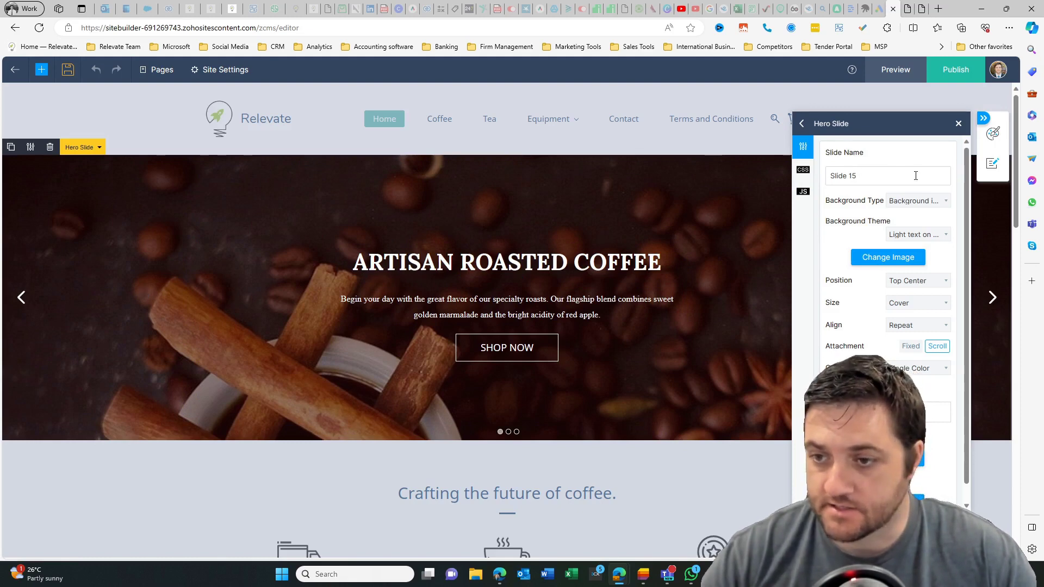
left_click(887, 261)
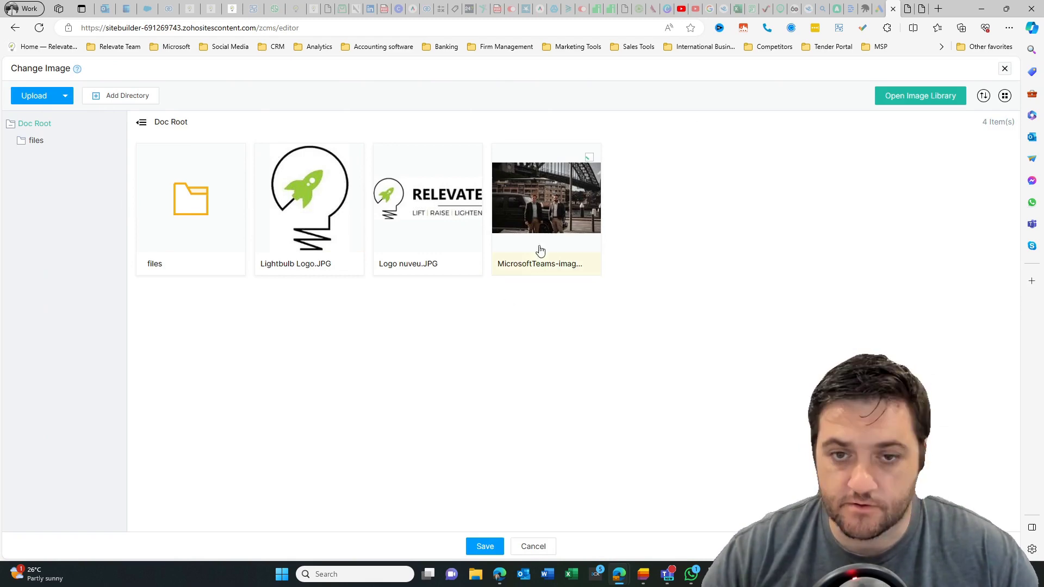
left_click(485, 546)
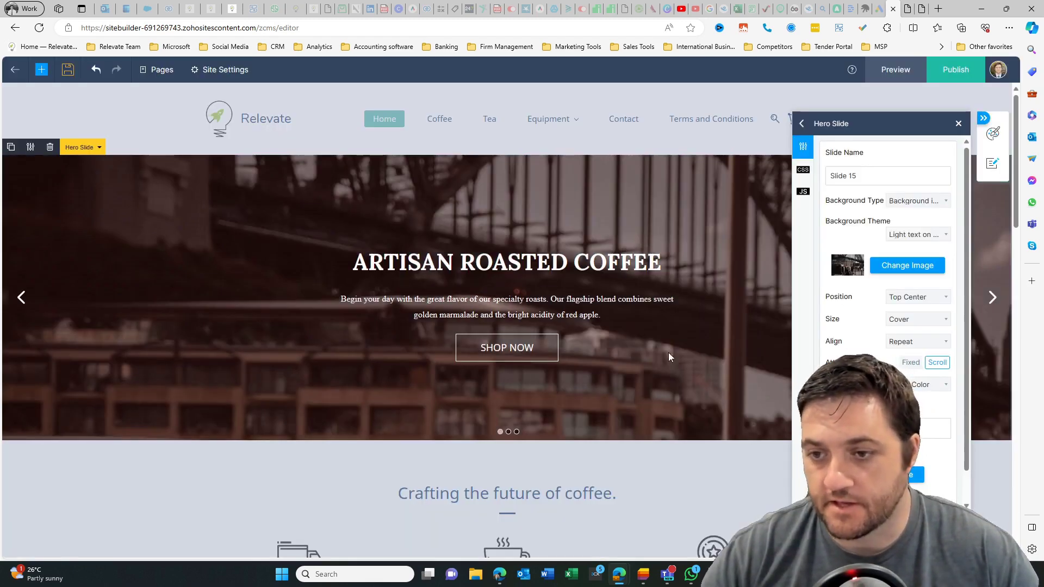
scroll(870, 326, "down", 1)
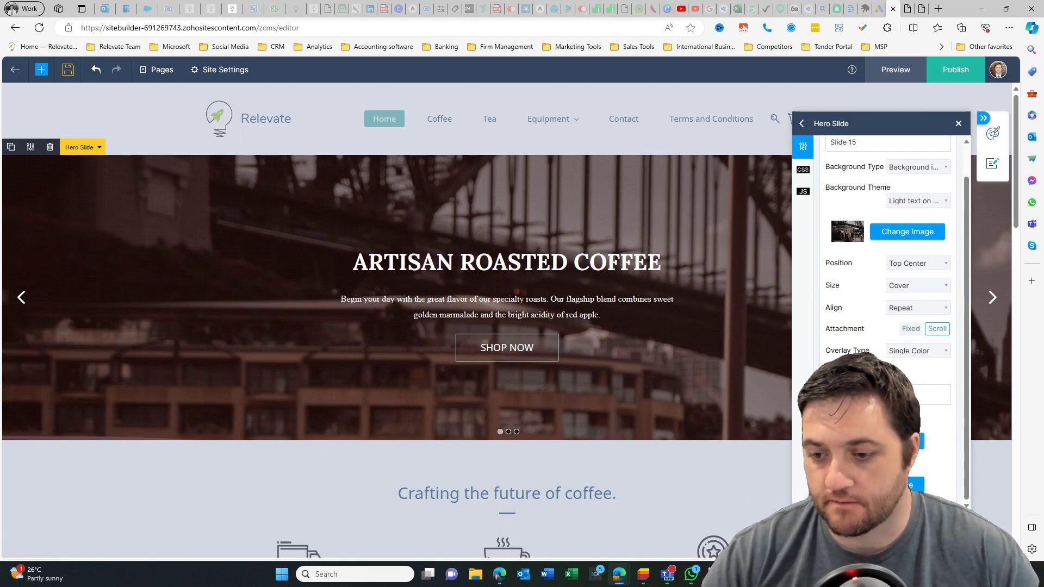
scroll(806, 206, "up", 1)
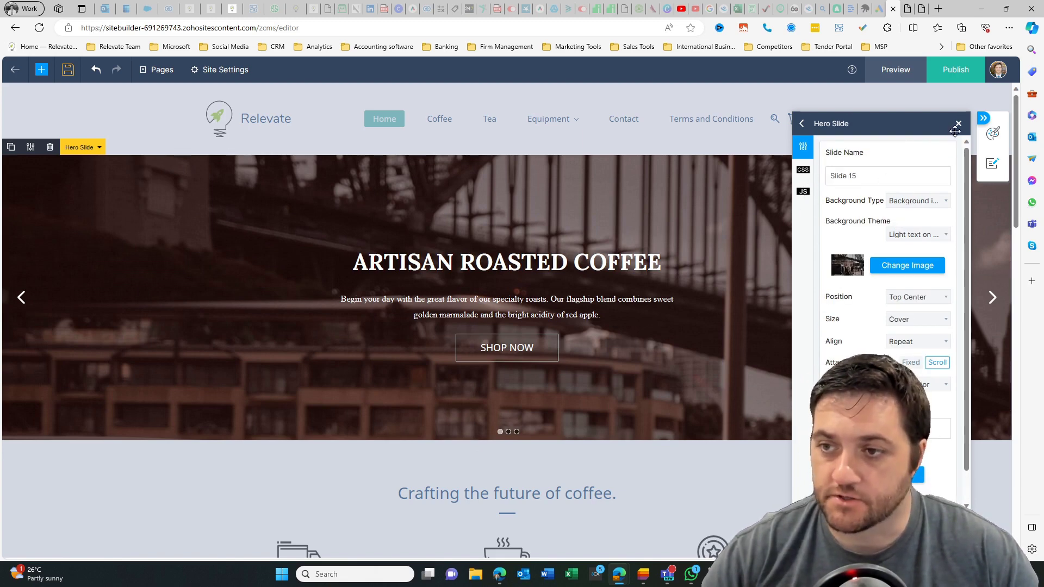
left_click(959, 125)
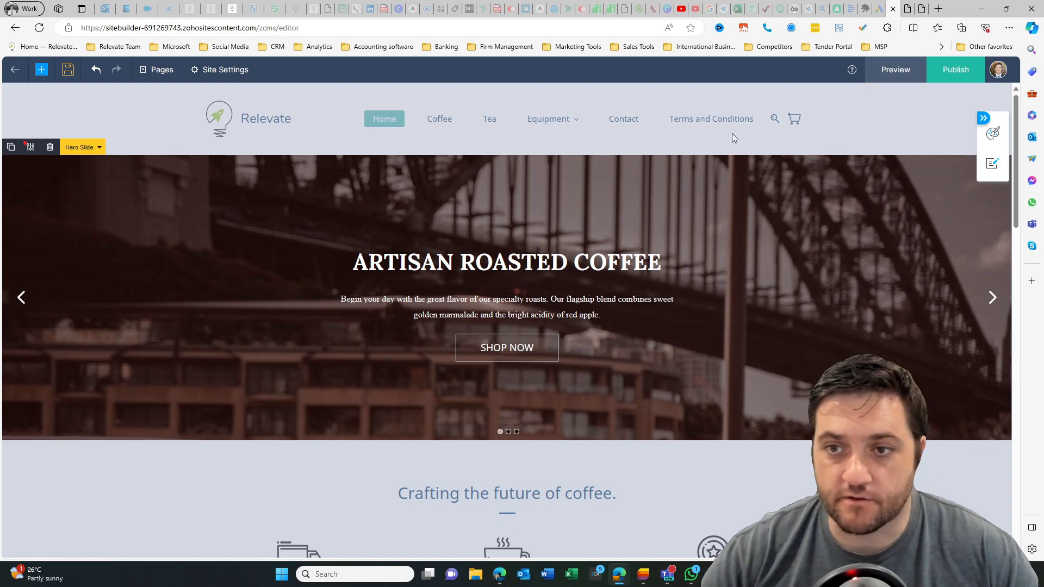
- Open the Contact page's content from the site's page list and examine its layout
left_click(159, 73)
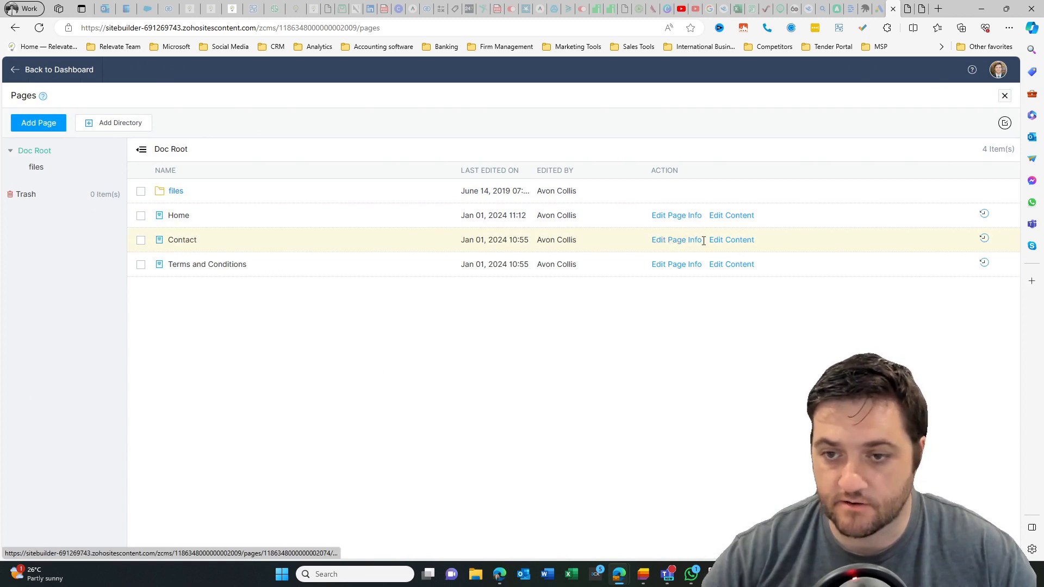
left_click(730, 242)
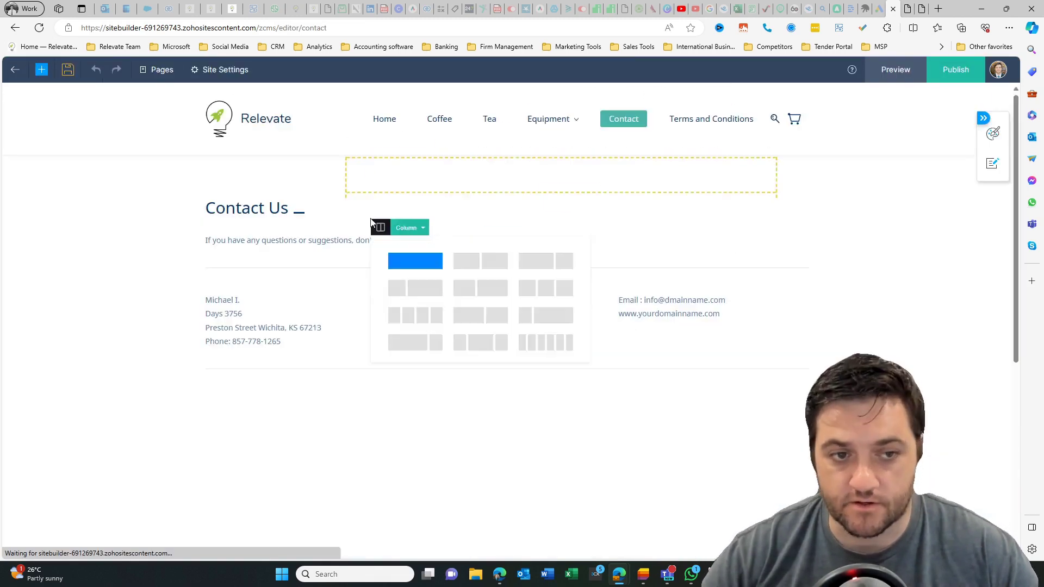
scroll(474, 291, "down", 2)
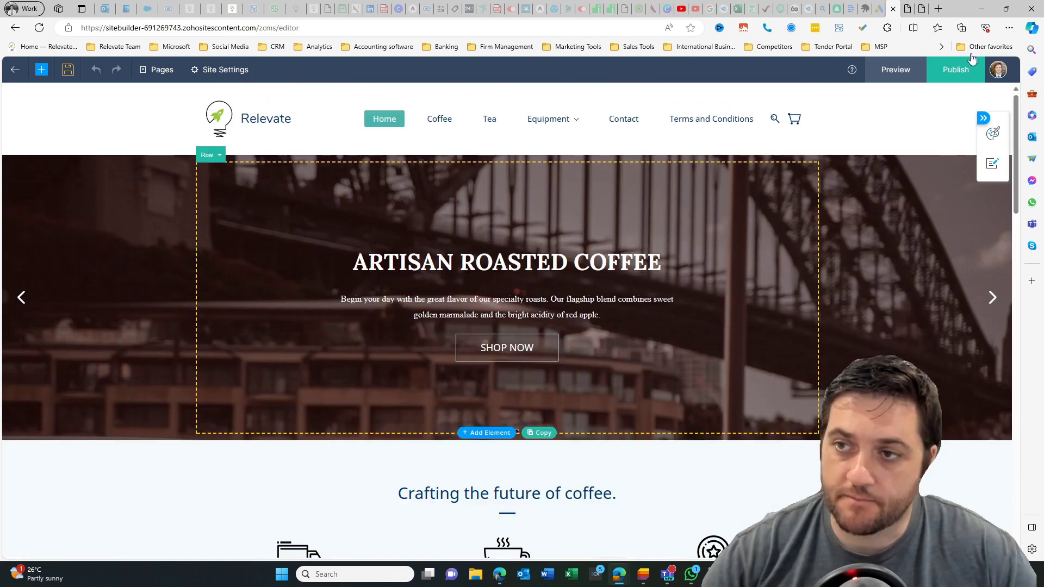
- Preview the store's home page and look over the hero slide and the sections below it
left_click(896, 71)
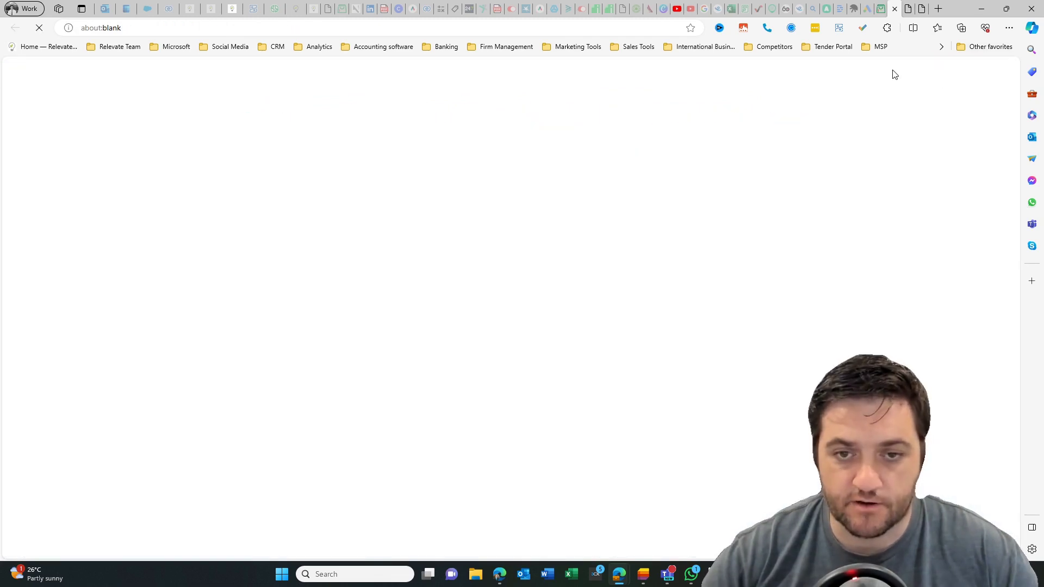
scroll(686, 282, "down", 3)
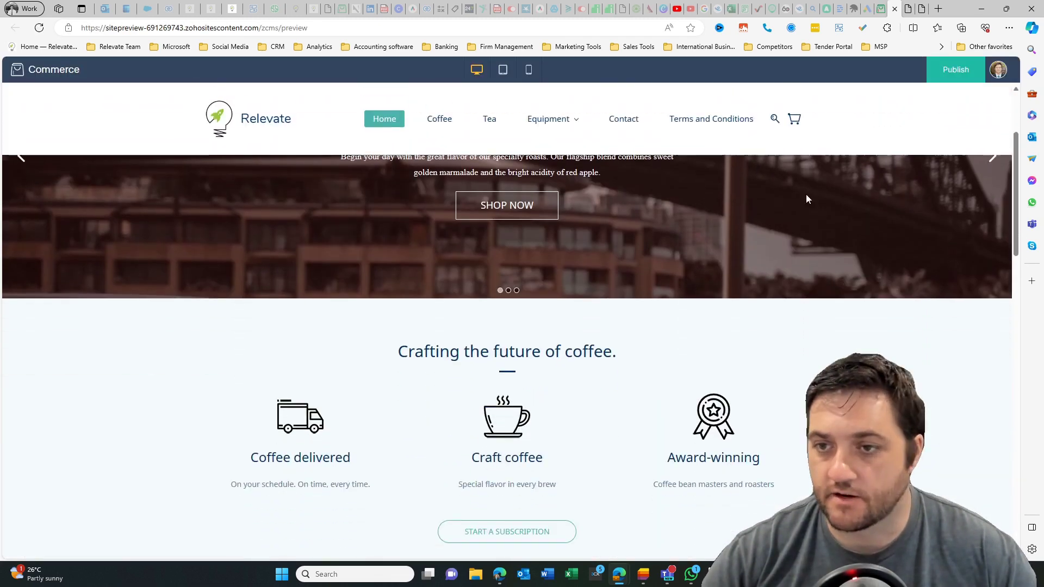
- Examine the previewed home page from All Products down to its end, and view the second and third hero slides
scroll(788, 236, "down", 6)
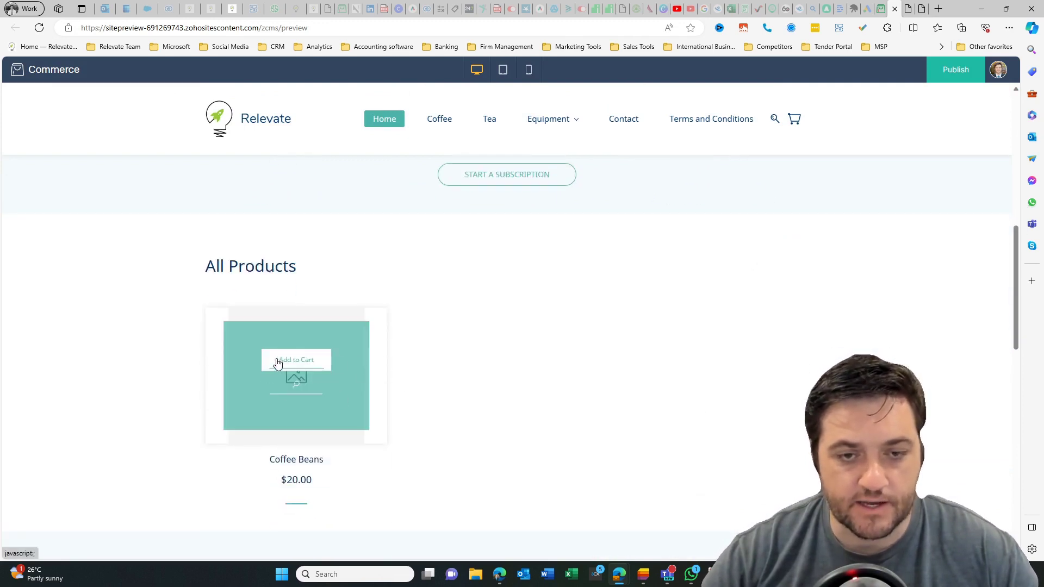
scroll(671, 366, "down", 6)
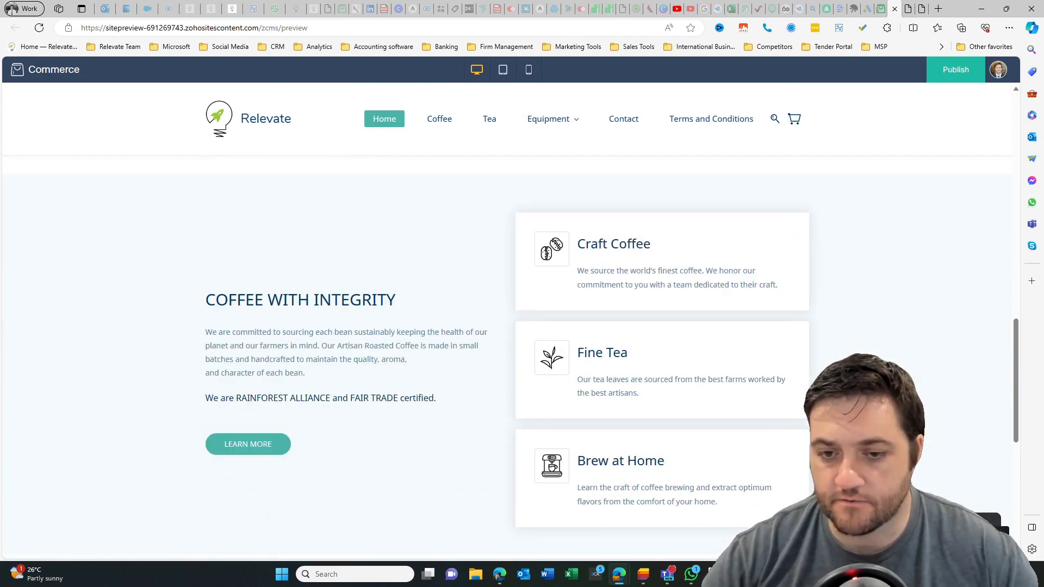
scroll(591, 288, "down", 1)
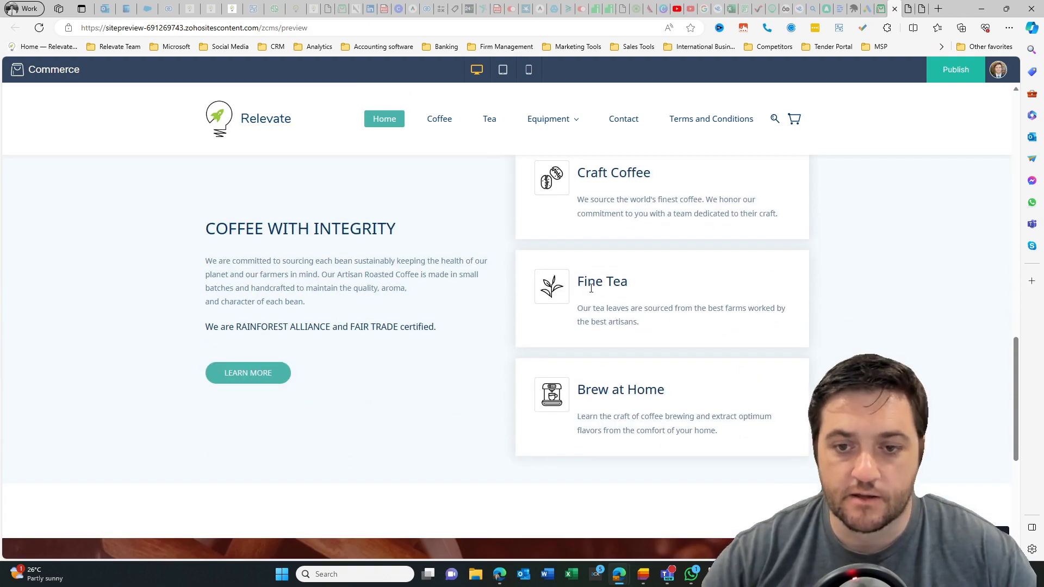
scroll(622, 252, "down", 5)
scroll(462, 301, "up", 15)
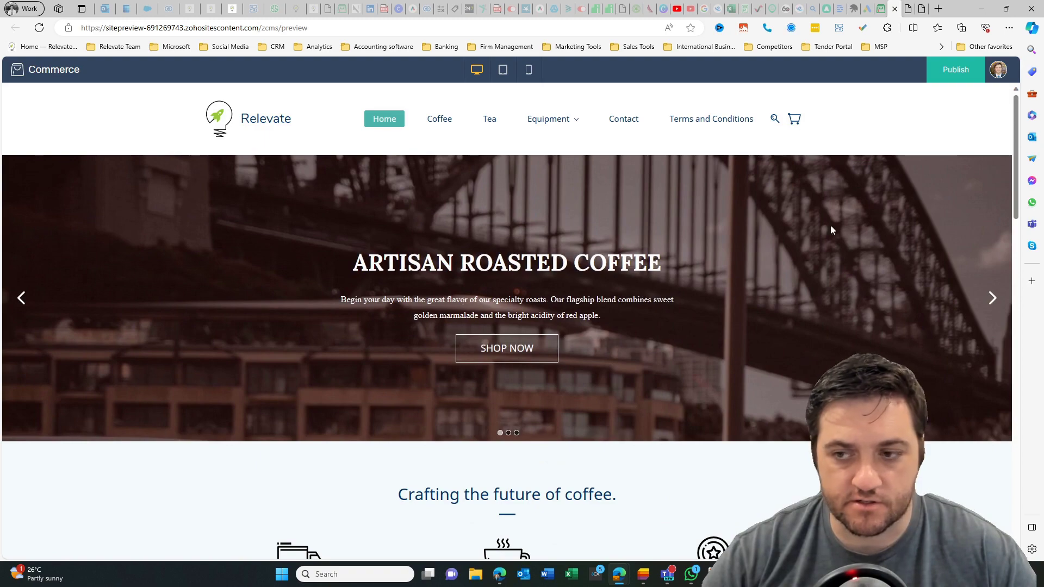
left_click(993, 301)
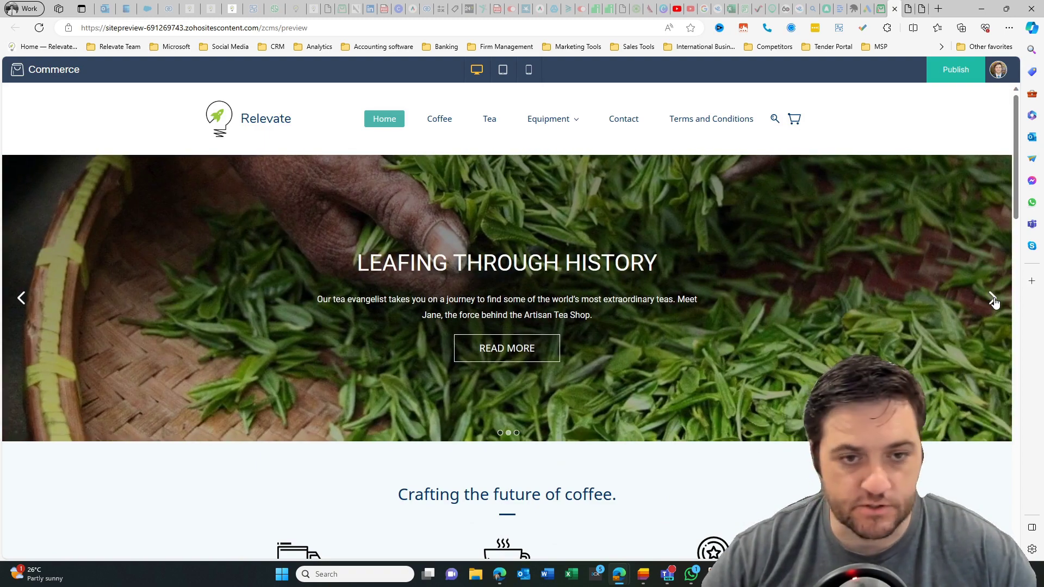
left_click(993, 300)
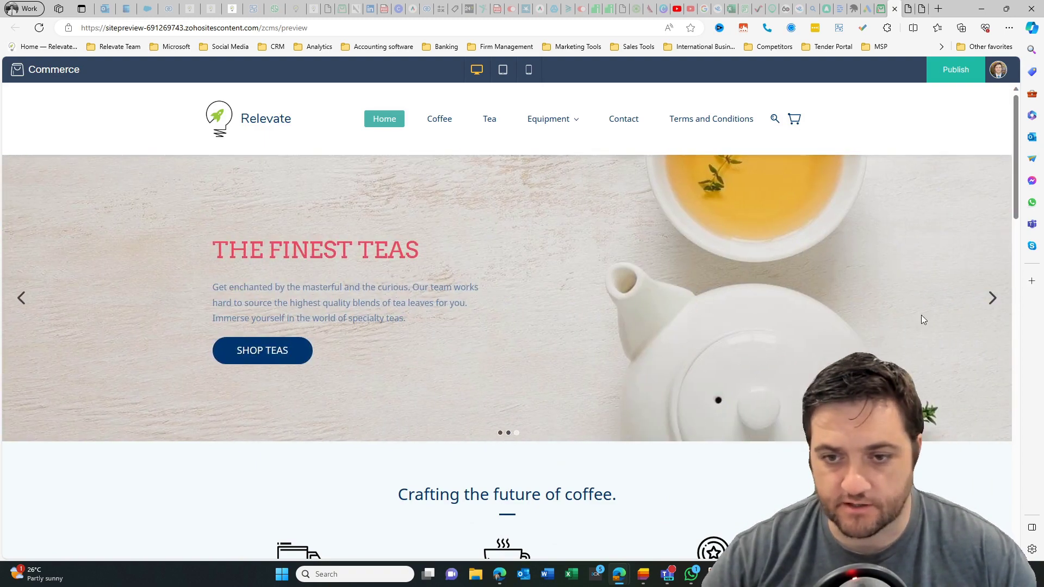